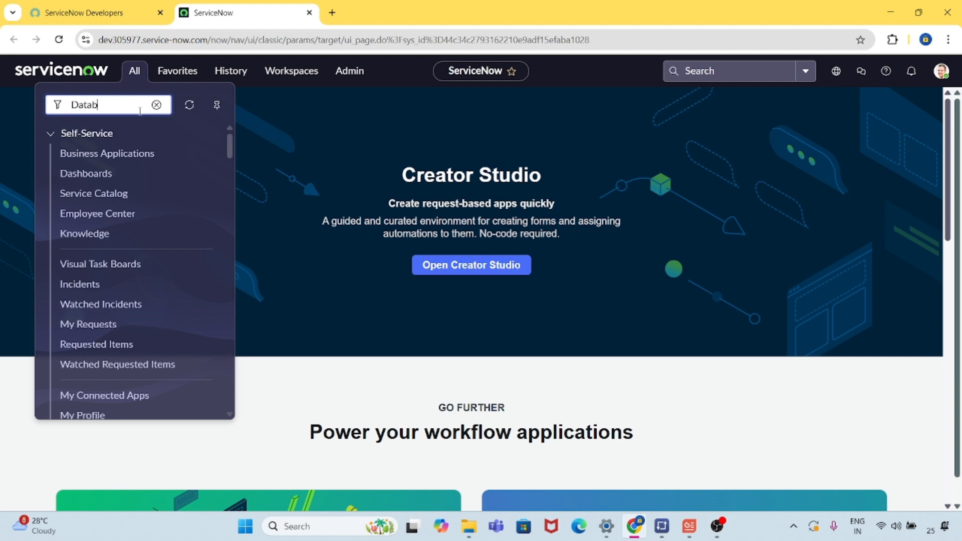
Find Database Views in the navigator, open its list in a separate browser tab and start a new database view record.
type("ew")
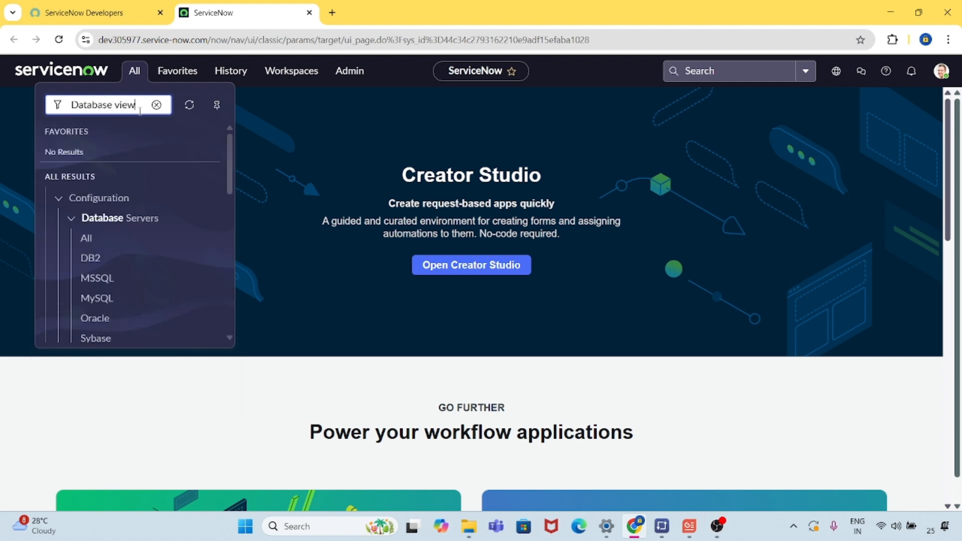
middle_click(106, 218)
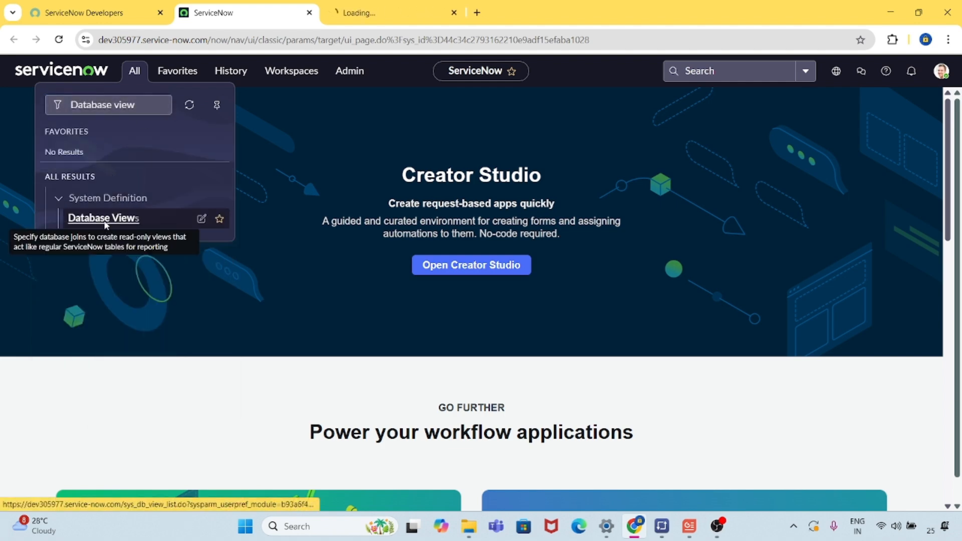
left_click(394, 12)
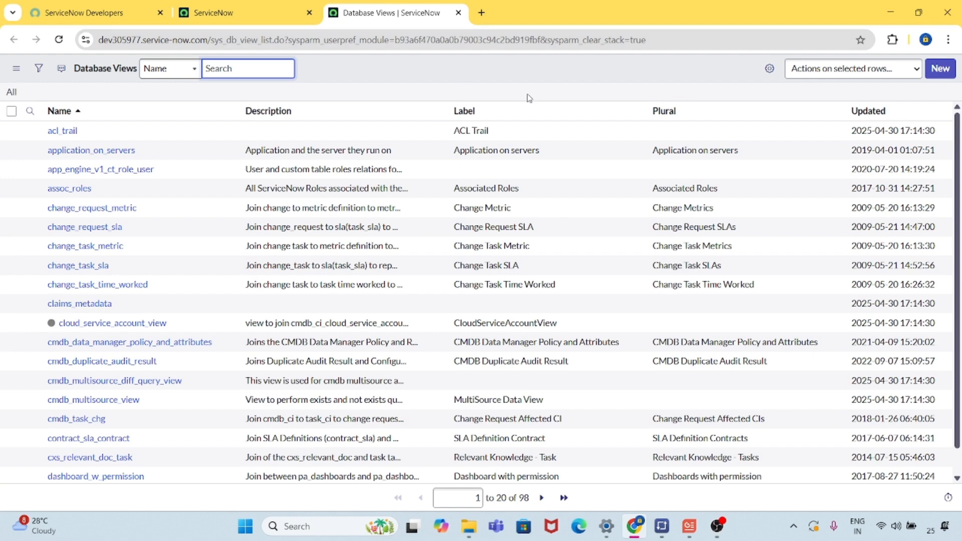
left_click(945, 73)
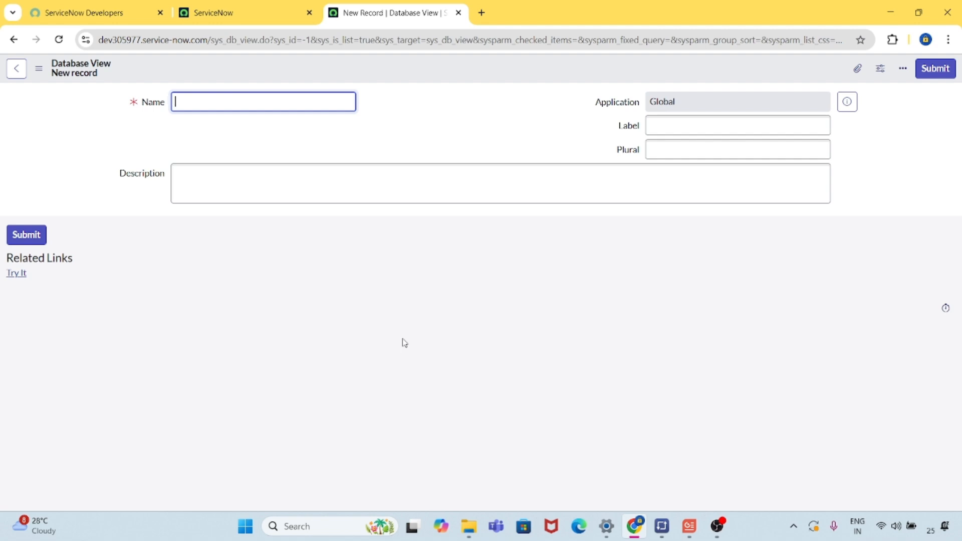
Return to the main ServiceNow page, search the navigator for "computer" and open the Computers list in a separate browser tab.
left_click(196, 14)
left_click(135, 71)
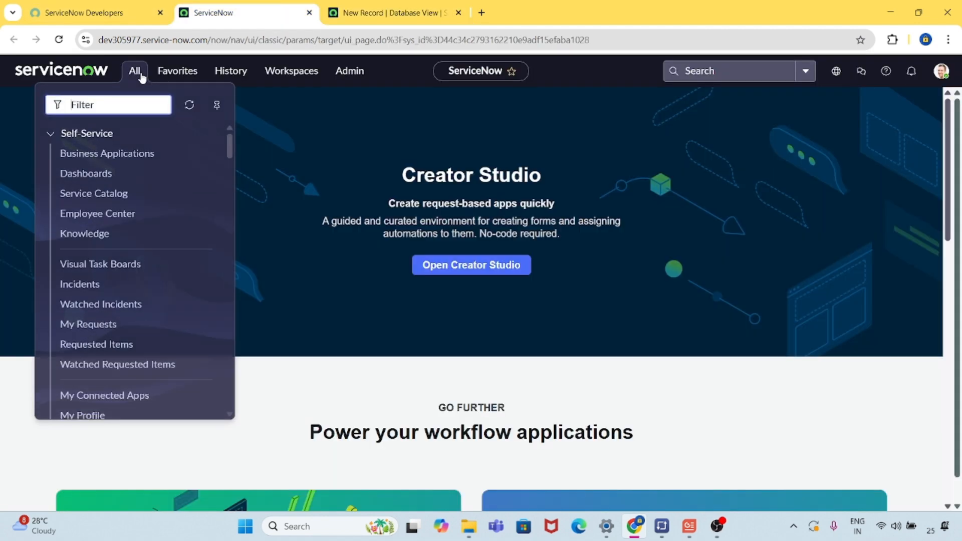
type("computer")
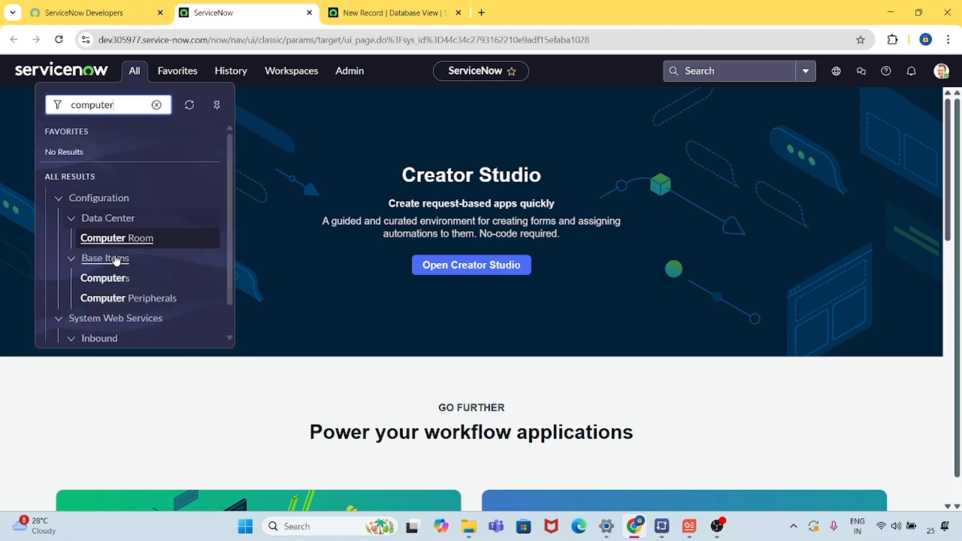
middle_click(103, 279)
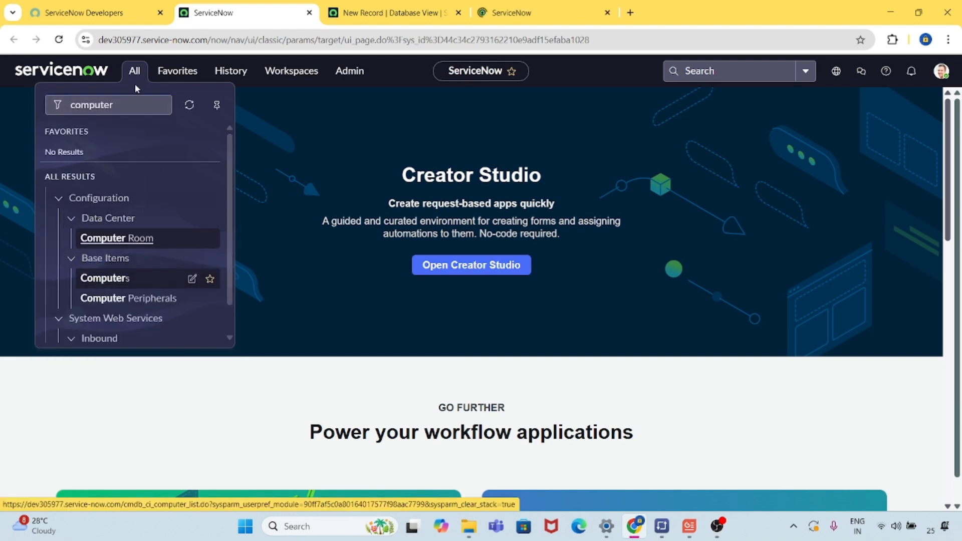
Search the navigator for "software" and open the Software list under Base Items.
left_click(133, 105)
key("BackSpace")
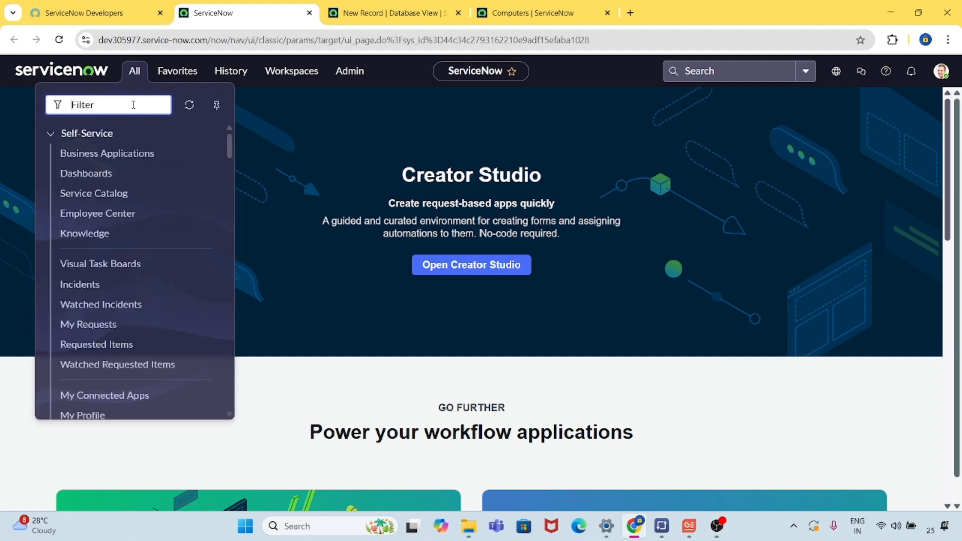
type("software")
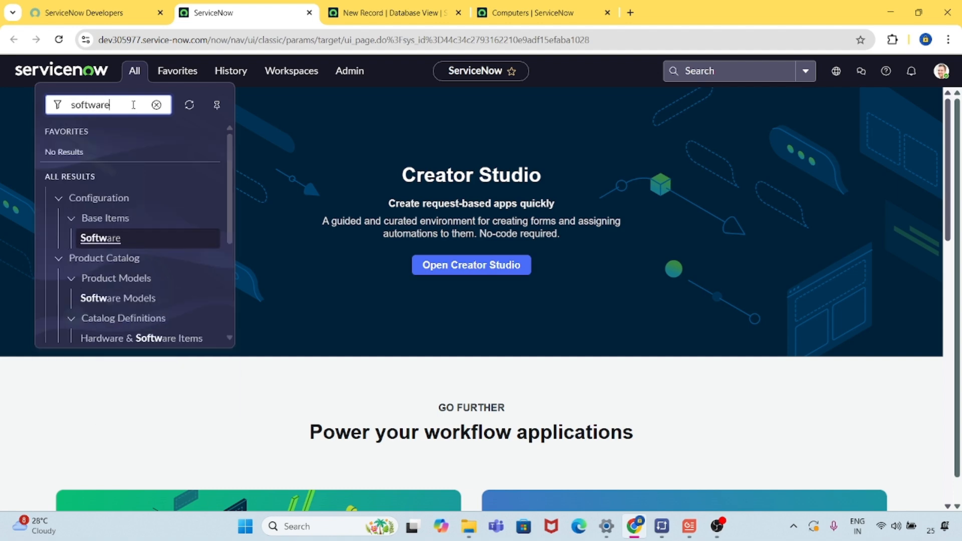
key("Return")
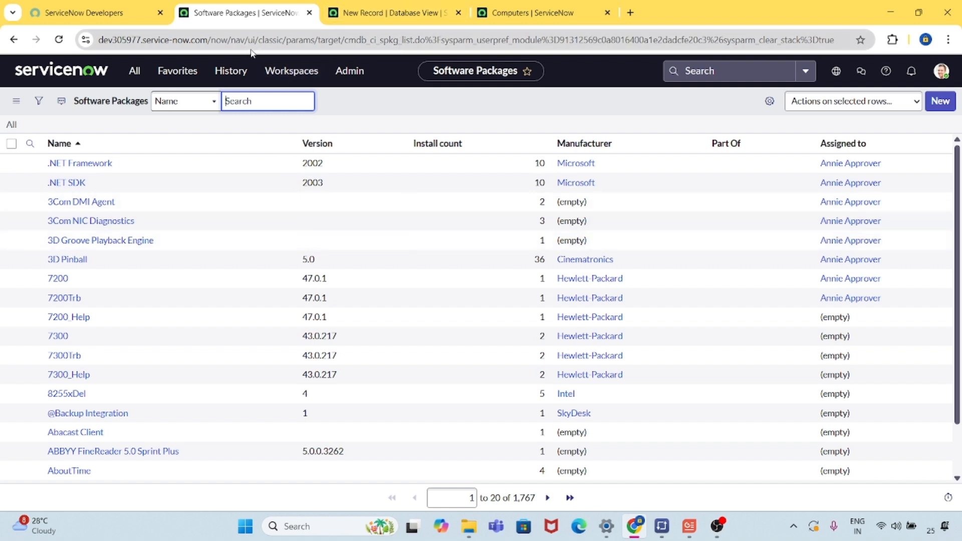
Open the .NET Framework software record in a separate browser tab and review its details and Installed on list.
middle_click(101, 161)
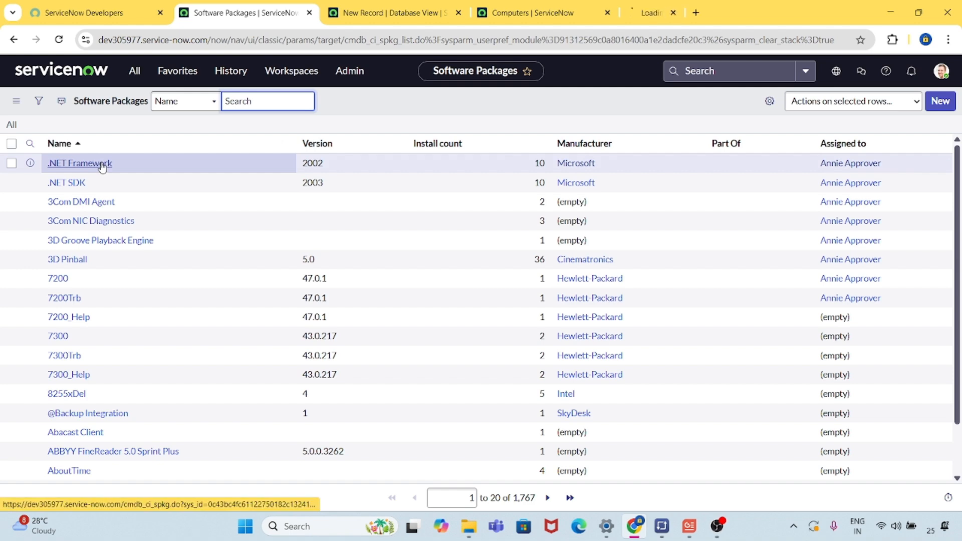
left_click(660, 15)
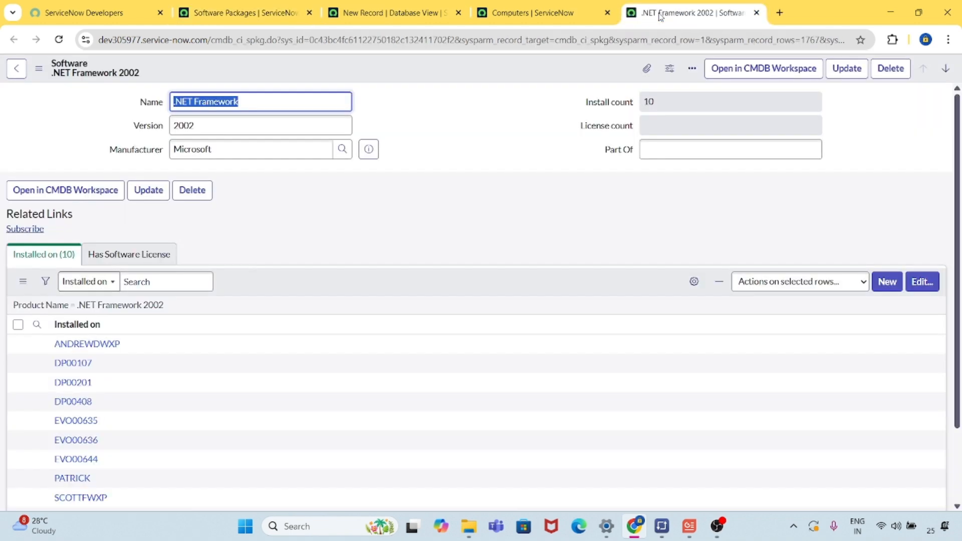
scroll(502, 333, "down", 2)
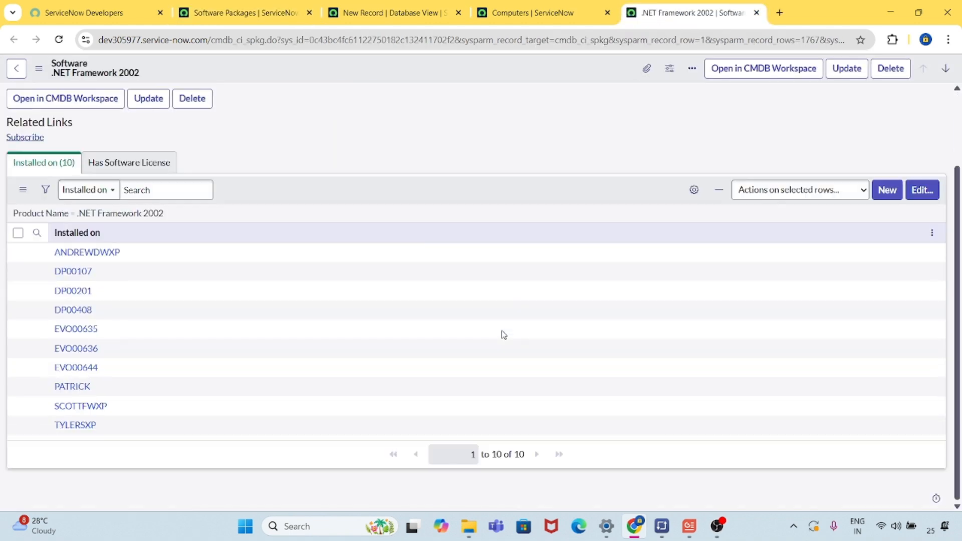
scroll(503, 333, "up", 2)
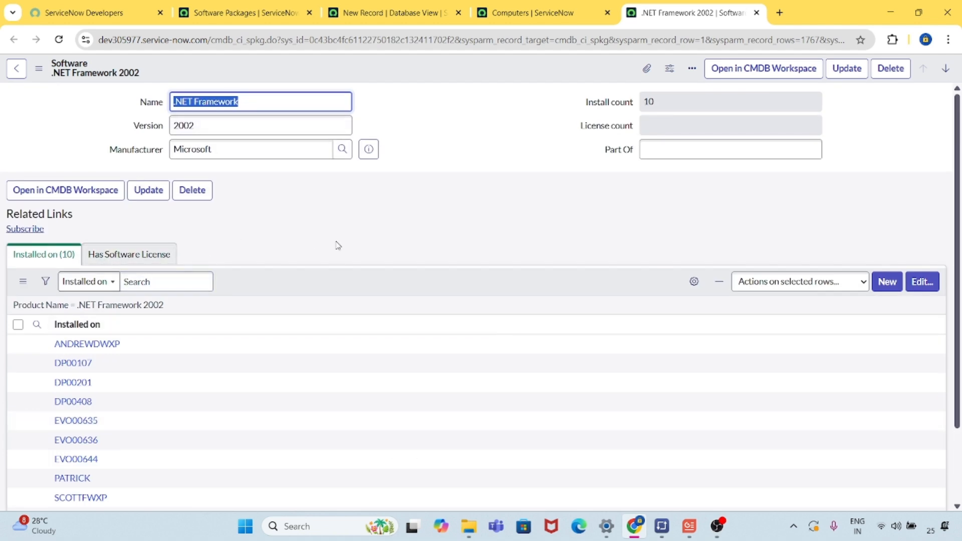
Open the first record of the Computers list in a separate browser tab and examine its configuration and Assigned to field.
left_click(510, 12)
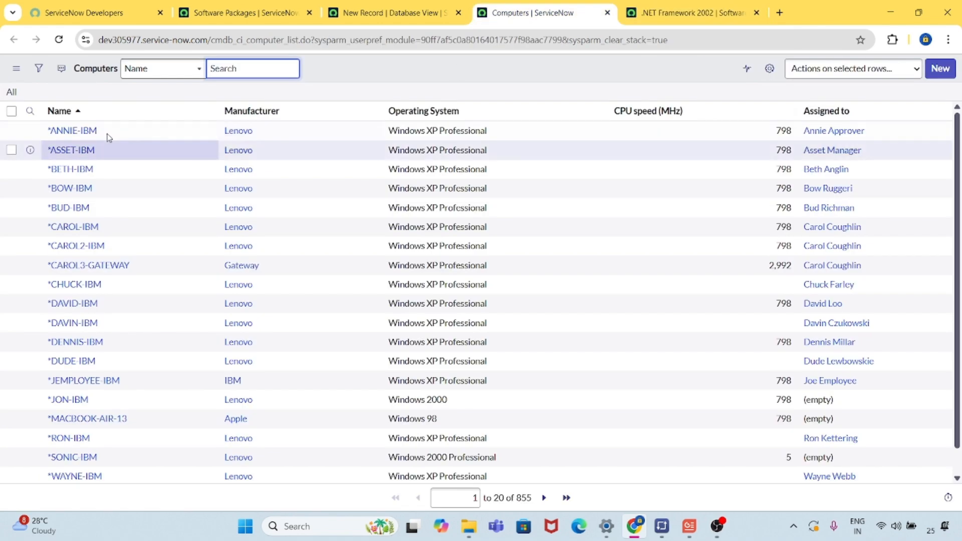
left_click(85, 132, "ctrl")
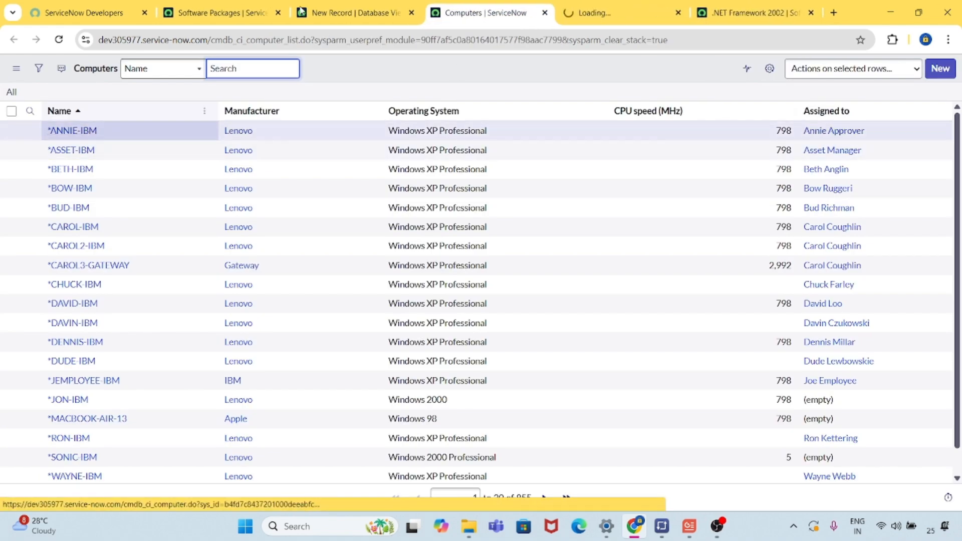
left_click(604, 14)
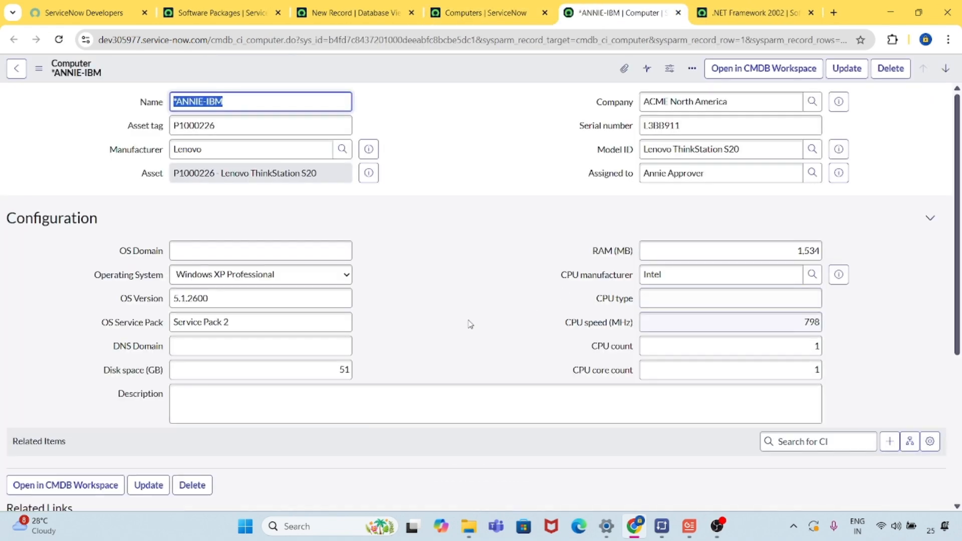
scroll(469, 324, "down", 5)
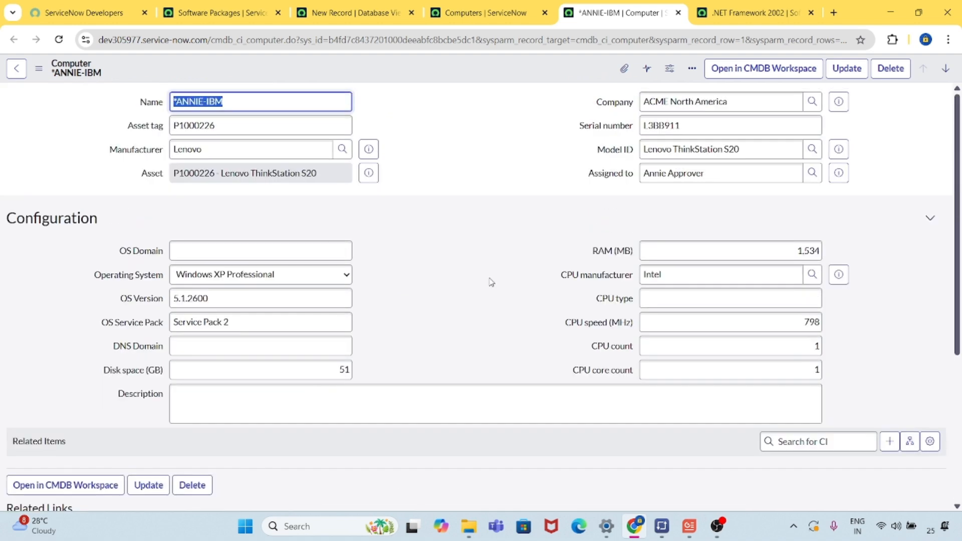
triple_click(723, 170)
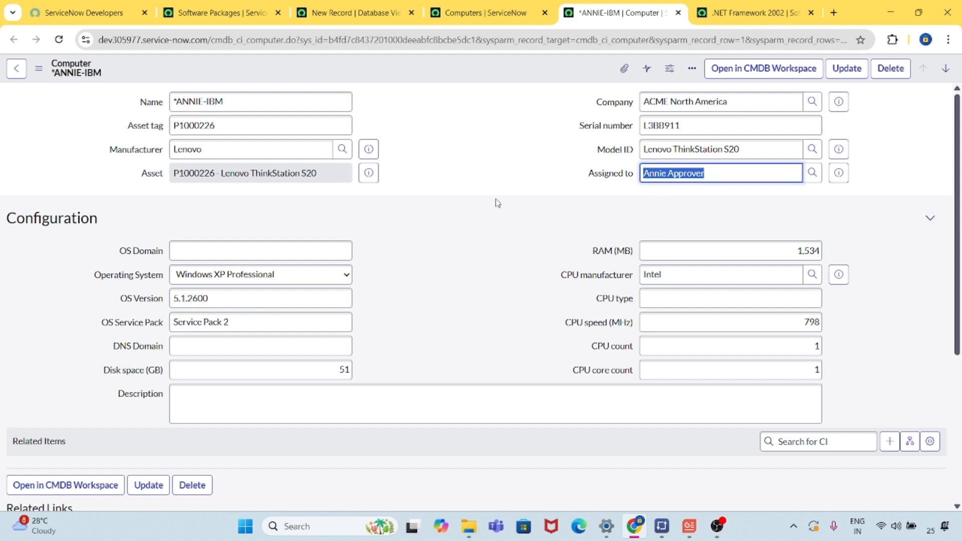
left_click(467, 199)
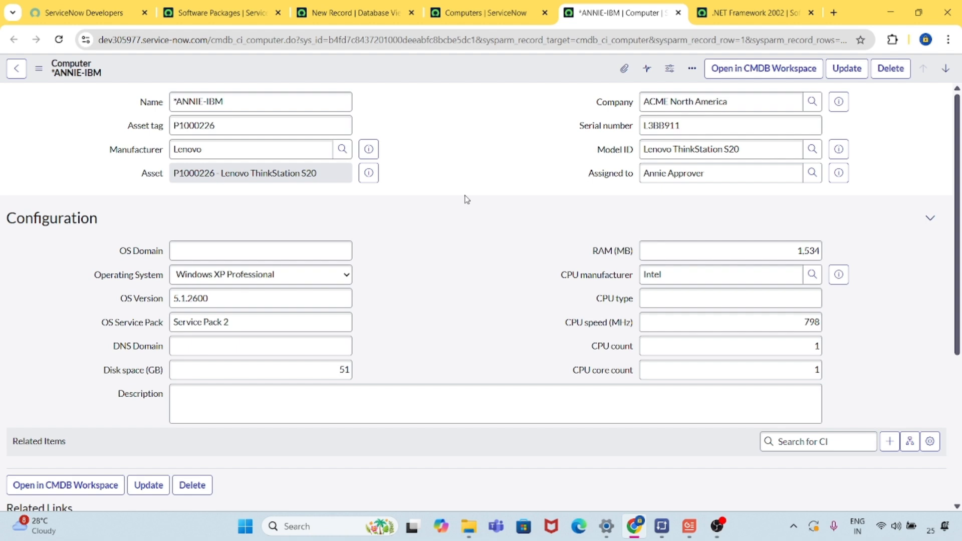
Name the new database view "Computer Software records" and save the record without leaving the form.
left_click(326, 10)
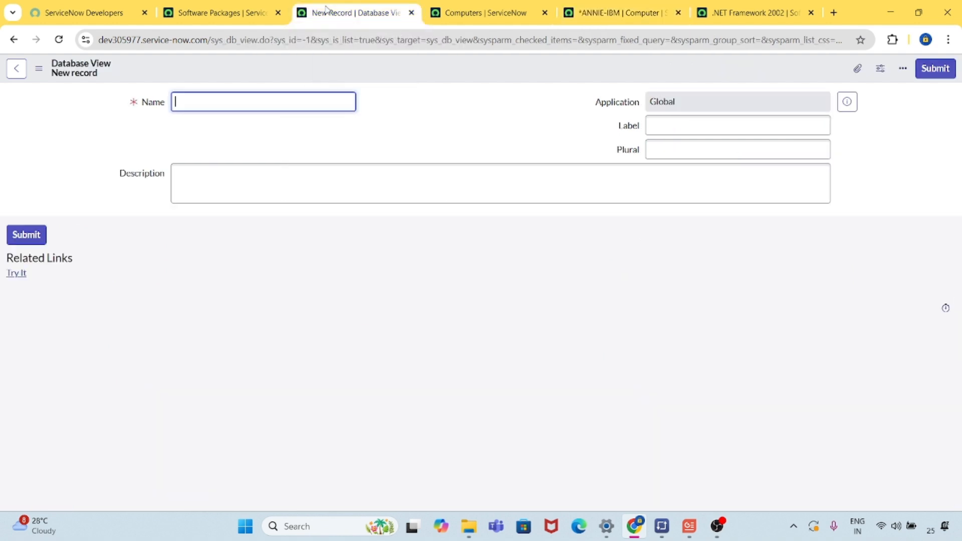
left_click(329, 147)
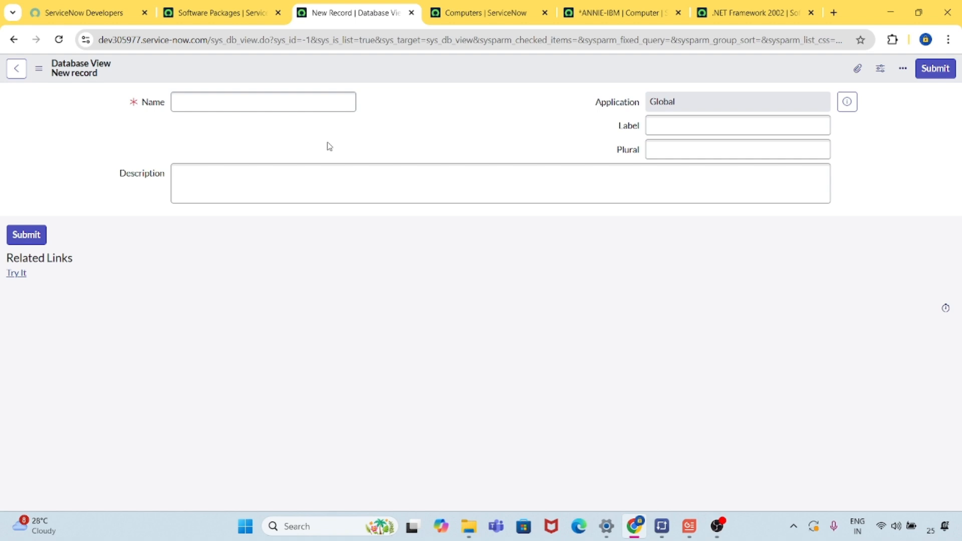
left_click(304, 103)
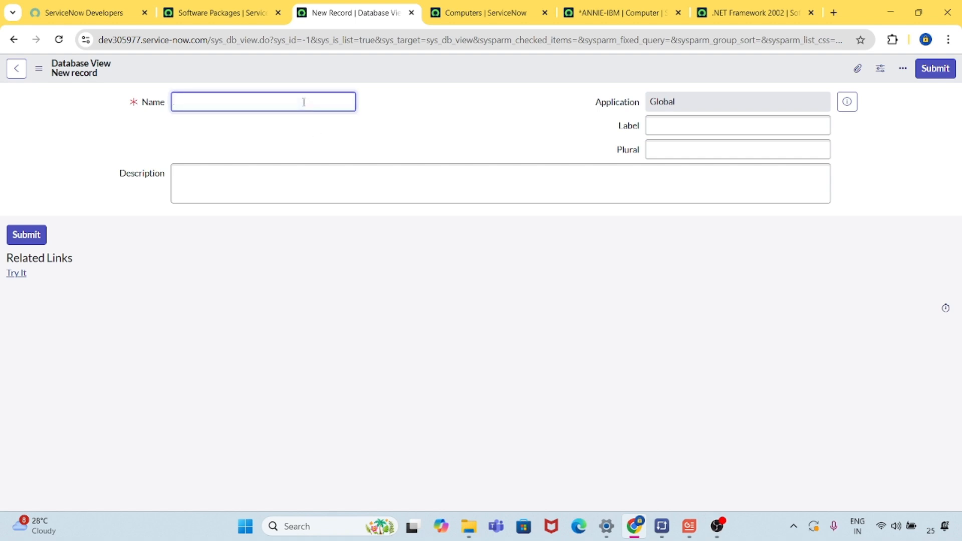
type("Computer Software records")
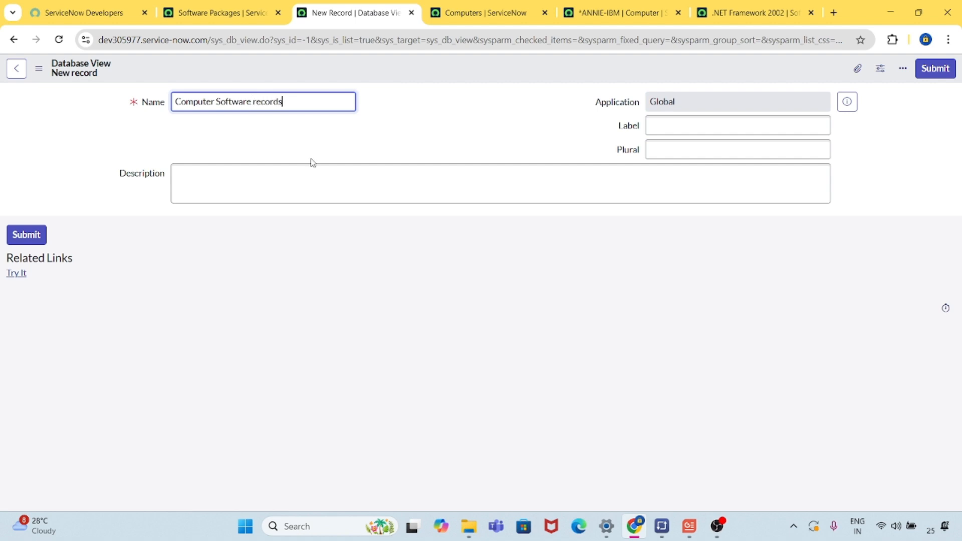
left_click(250, 301)
right_click(461, 71)
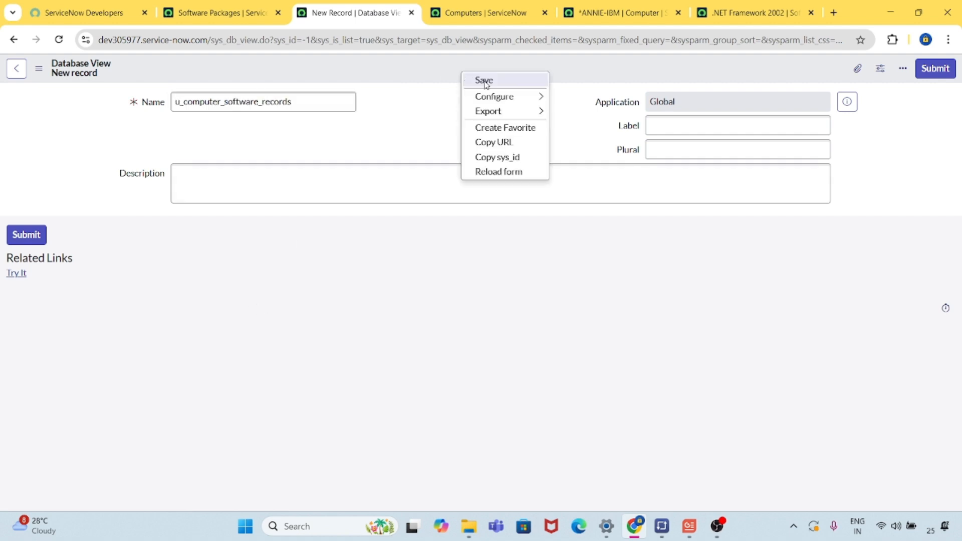
left_click(482, 80)
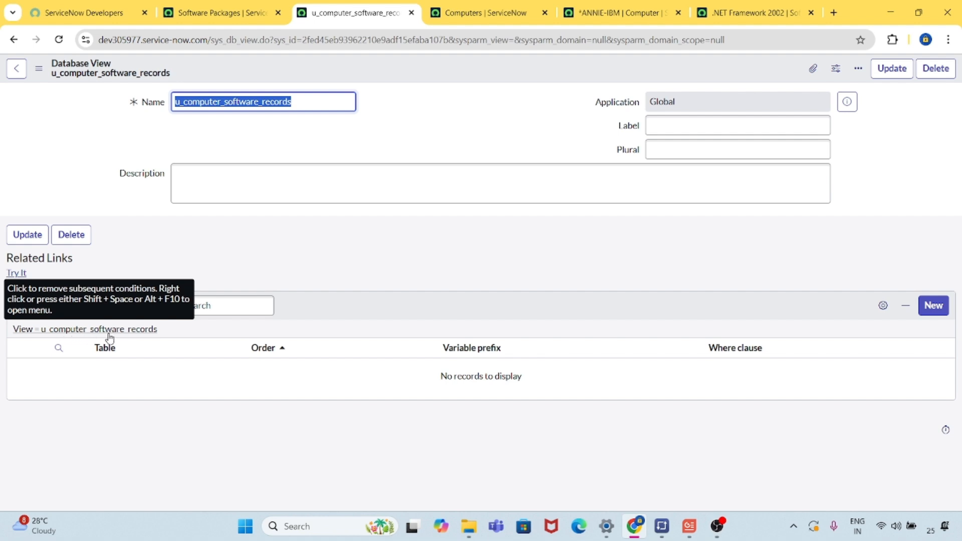
left_click(213, 428)
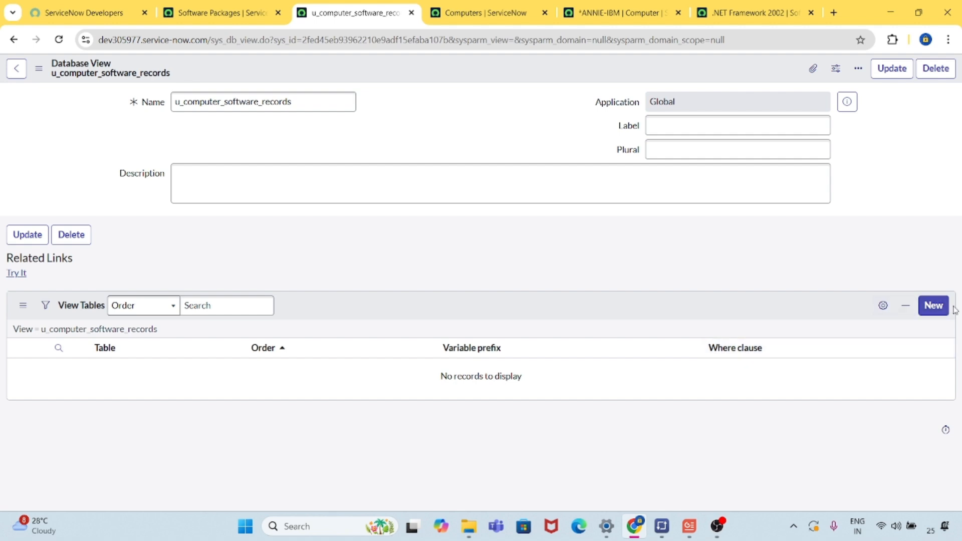
Start a new view table record for the database view and choose Computer [cmdb_ci_computer] as its table.
left_click(937, 310)
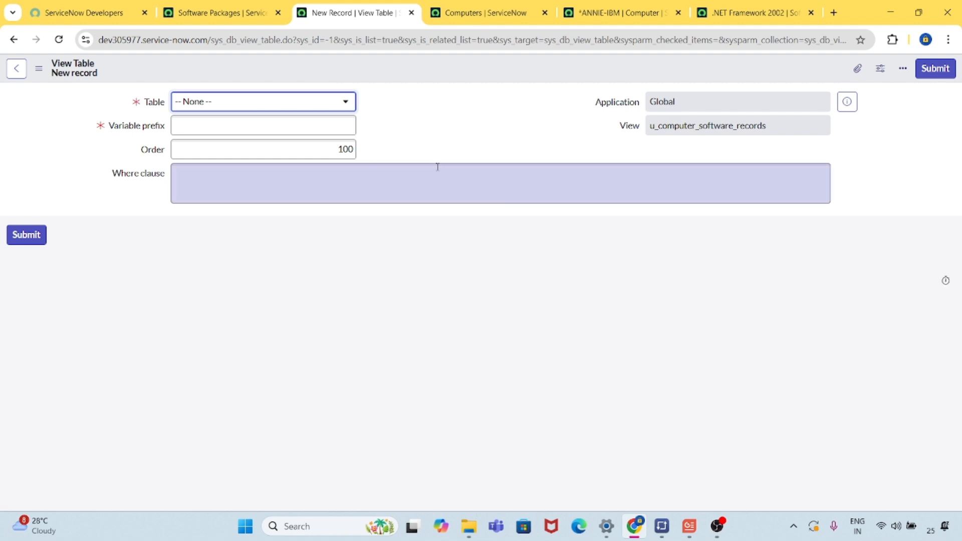
left_click(324, 103)
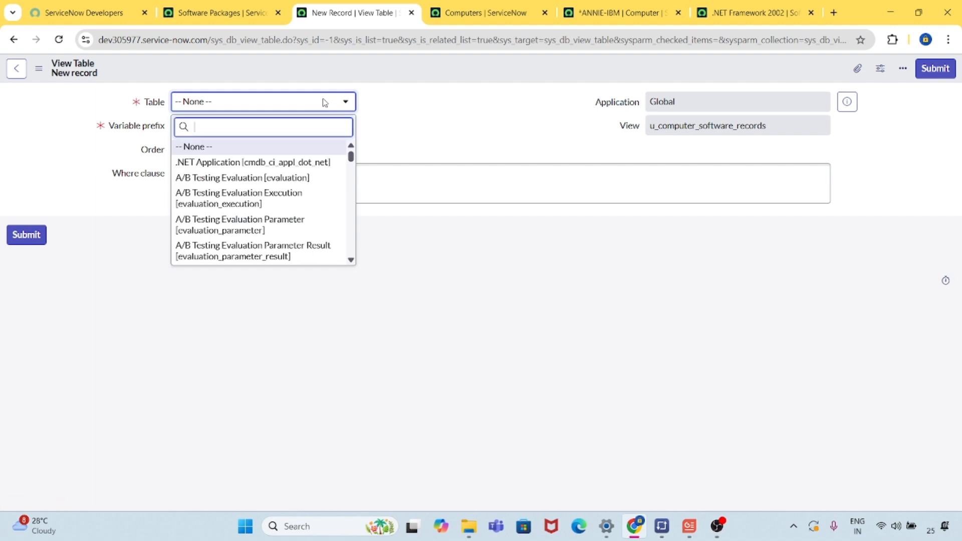
type("cmdb_ci")
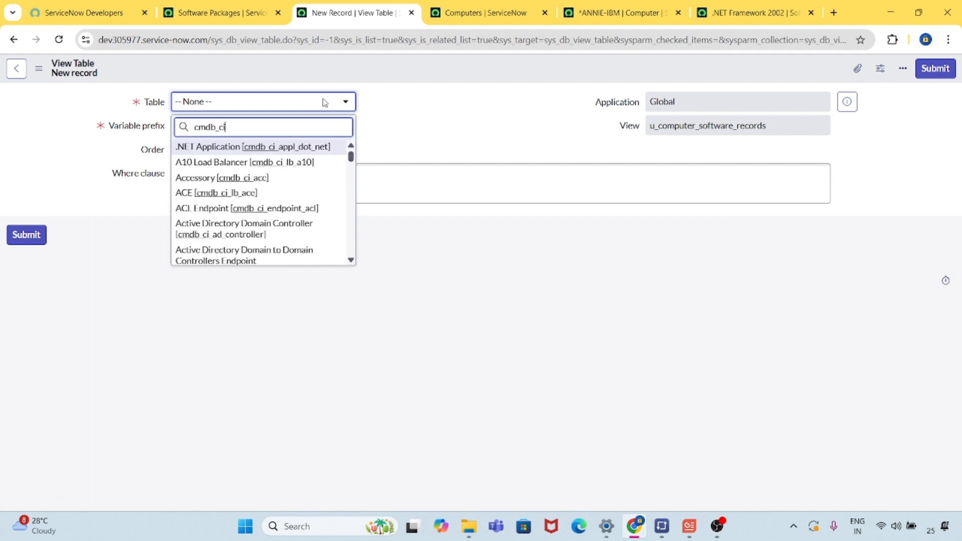
type("_computer")
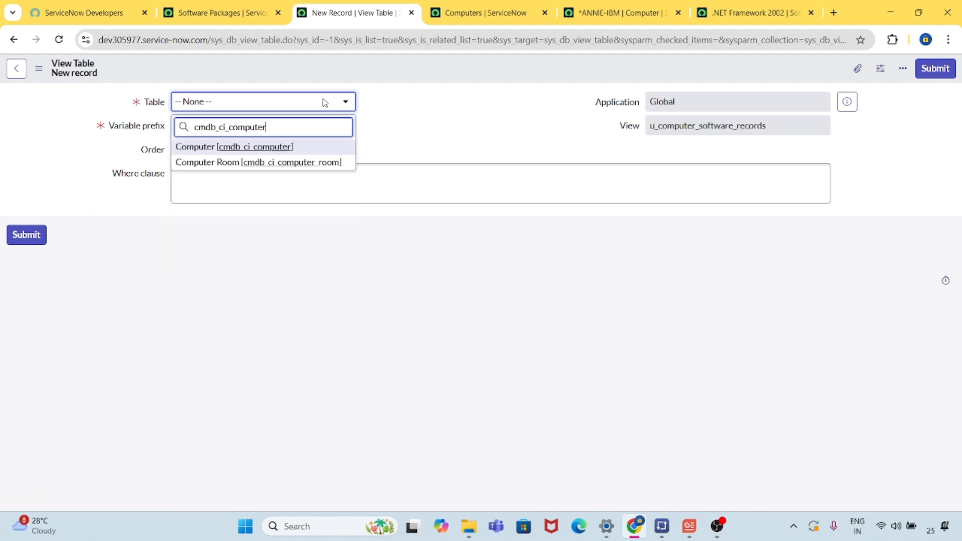
left_click(298, 150)
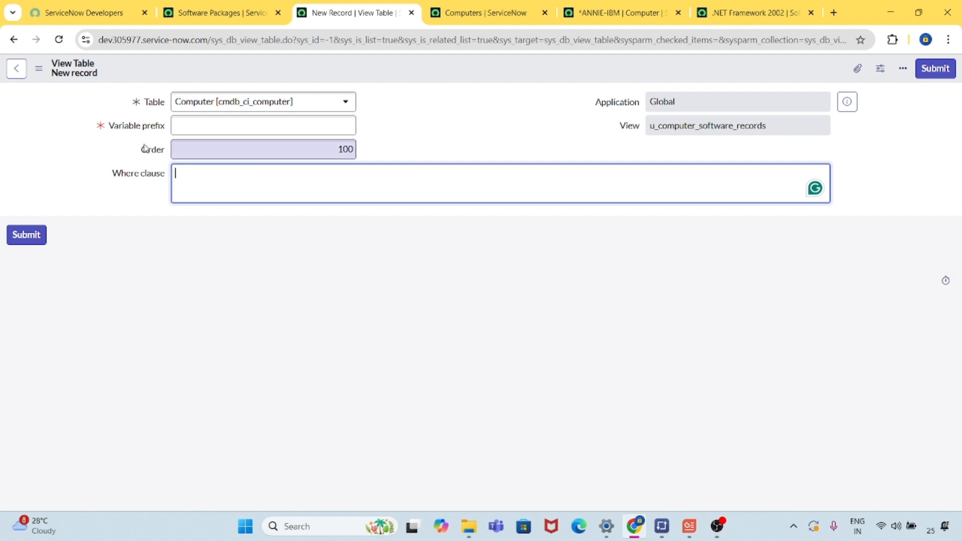
Give the Computer view table the variable prefix cmp, leave its where clause empty, and submit the record.
left_click(199, 125)
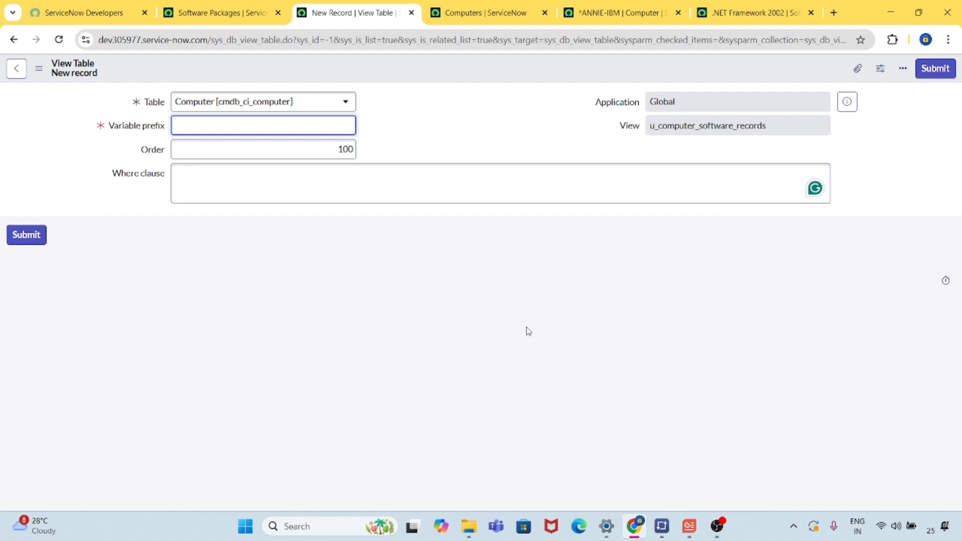
type("cmp")
left_click(498, 149)
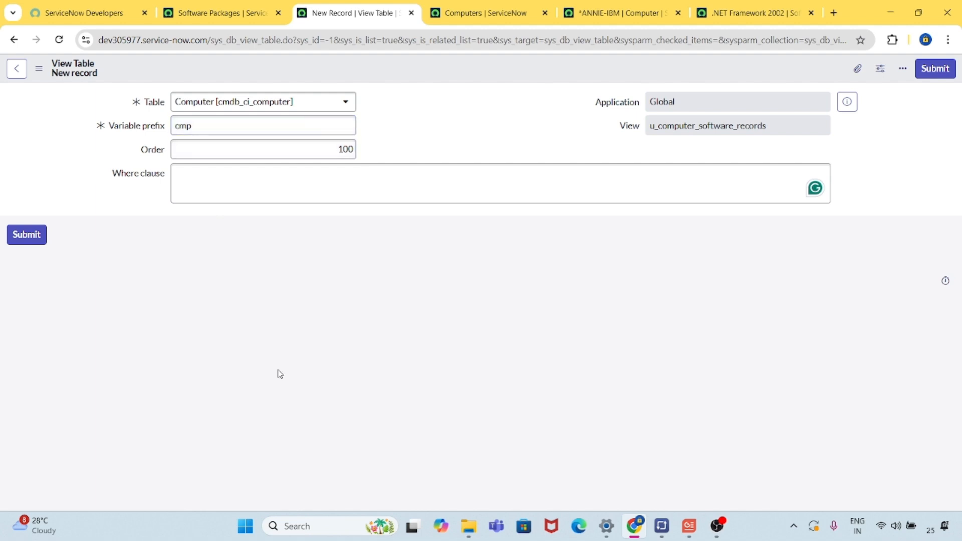
left_click(383, 188)
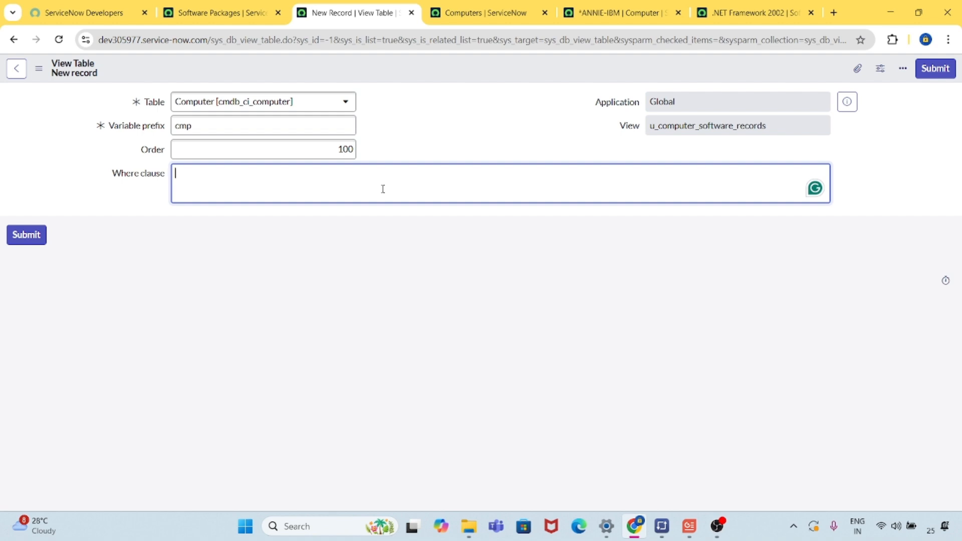
left_click(329, 295)
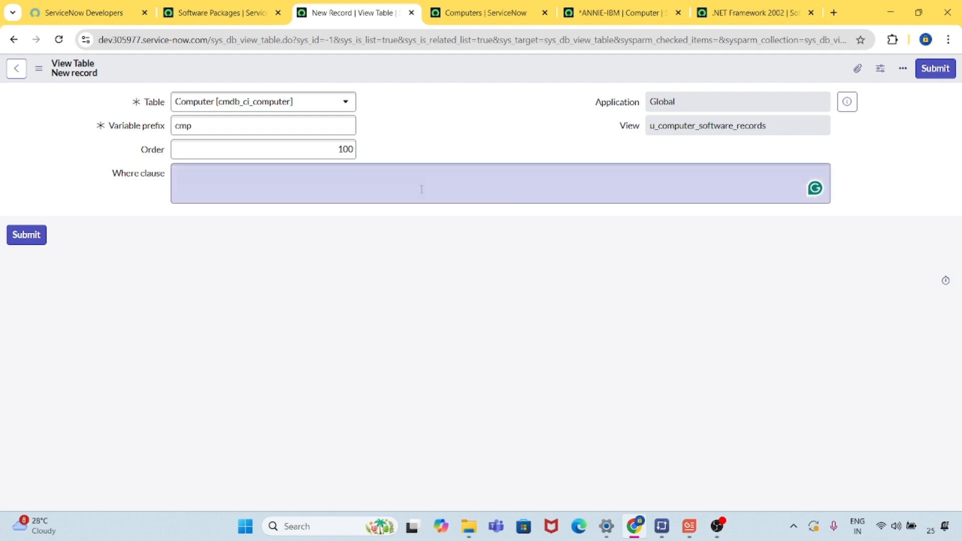
left_click(434, 179)
left_click(473, 127)
left_click(26, 235)
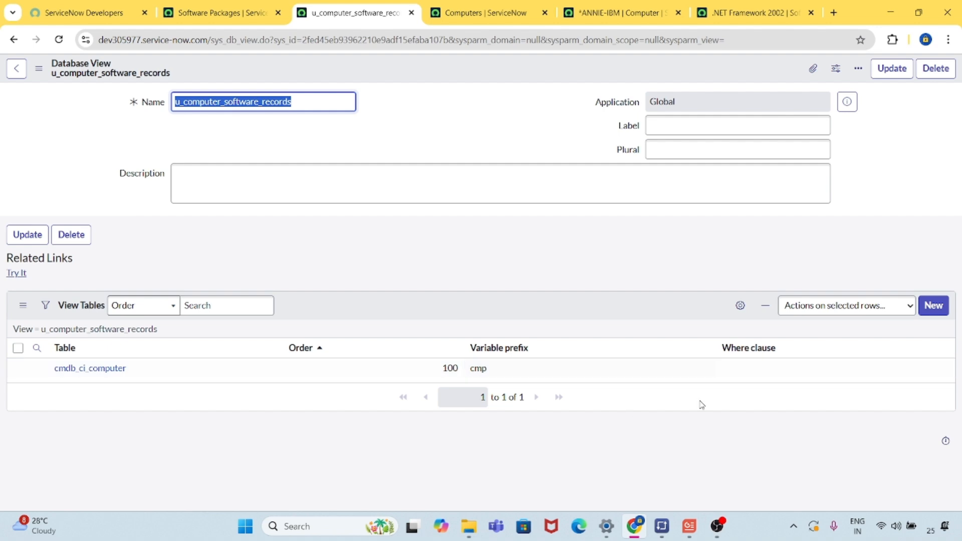
Start a second view table record for the database view and choose Software [cmdb_ci_spkg] as its table.
left_click(936, 306)
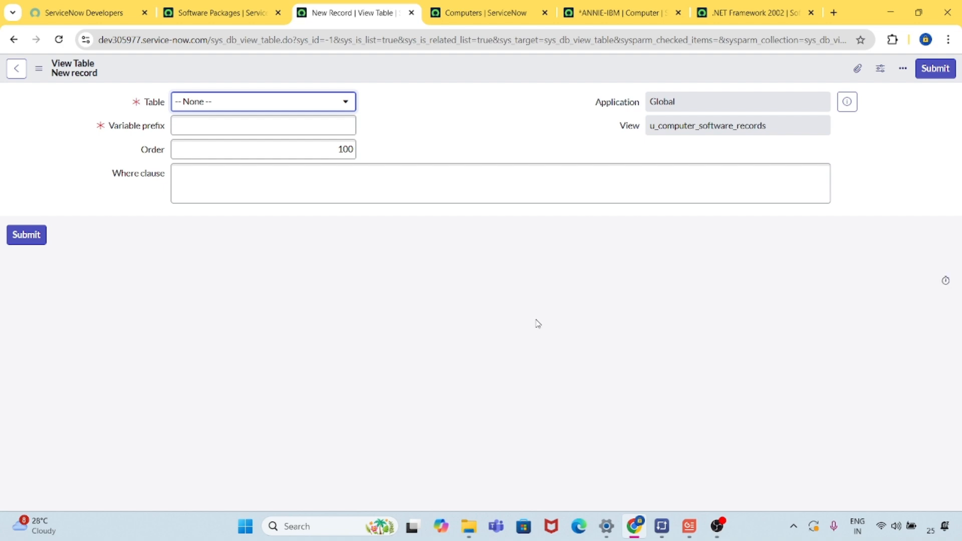
left_click(327, 108)
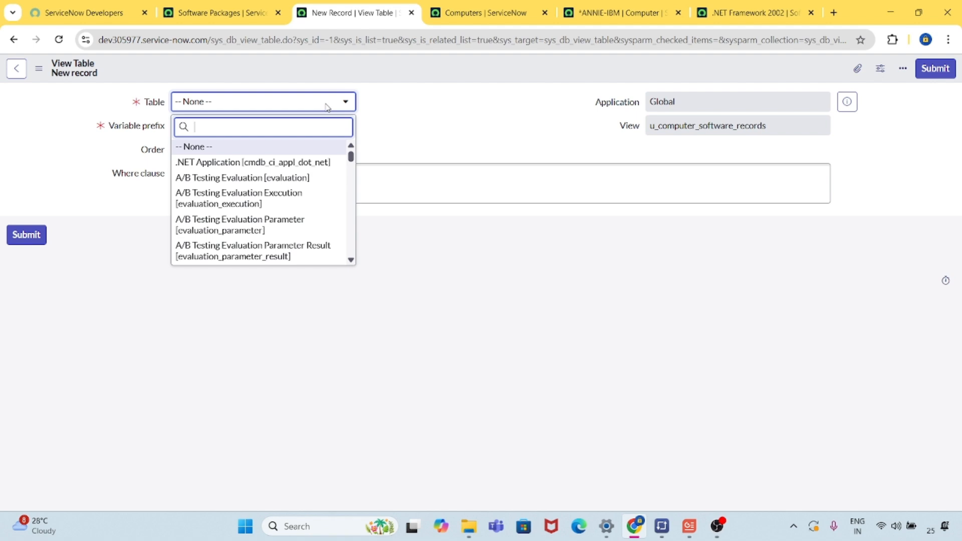
type("cmdb_ci")
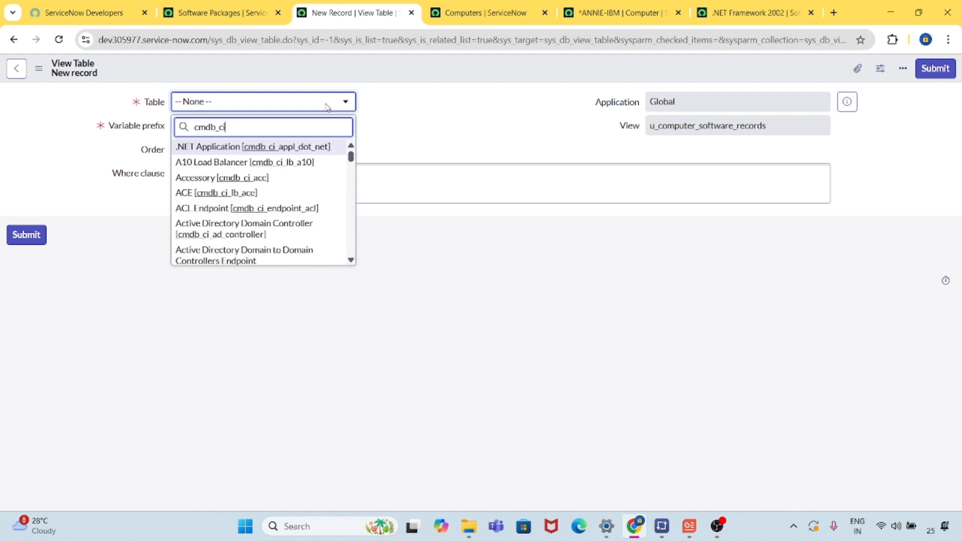
type("_sp")
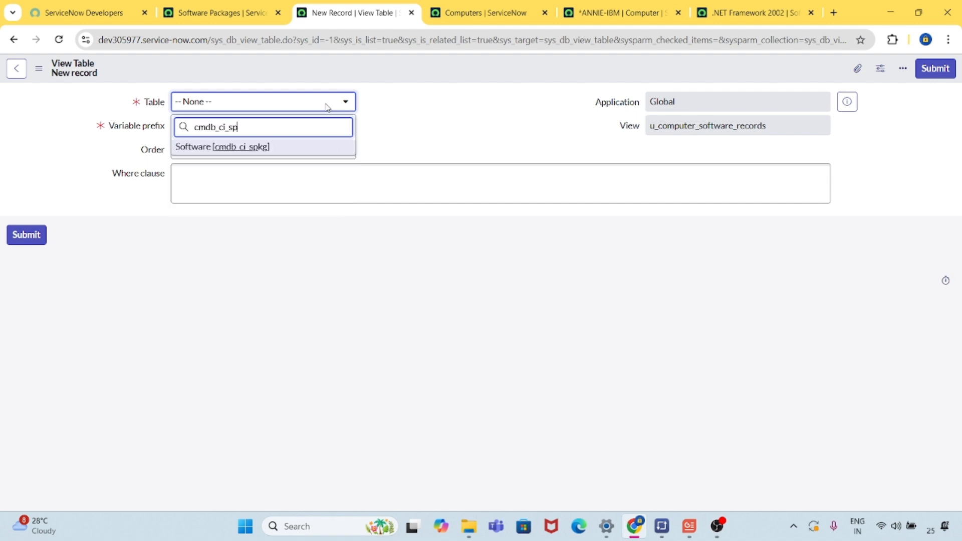
left_click(289, 150)
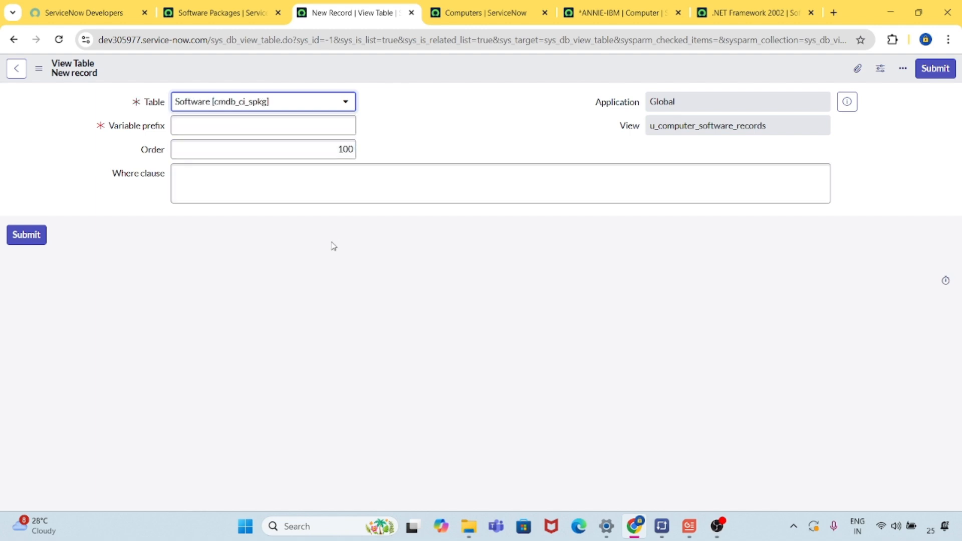
Set the Software view table's variable prefix to spk and its order to 200.
left_click(277, 123)
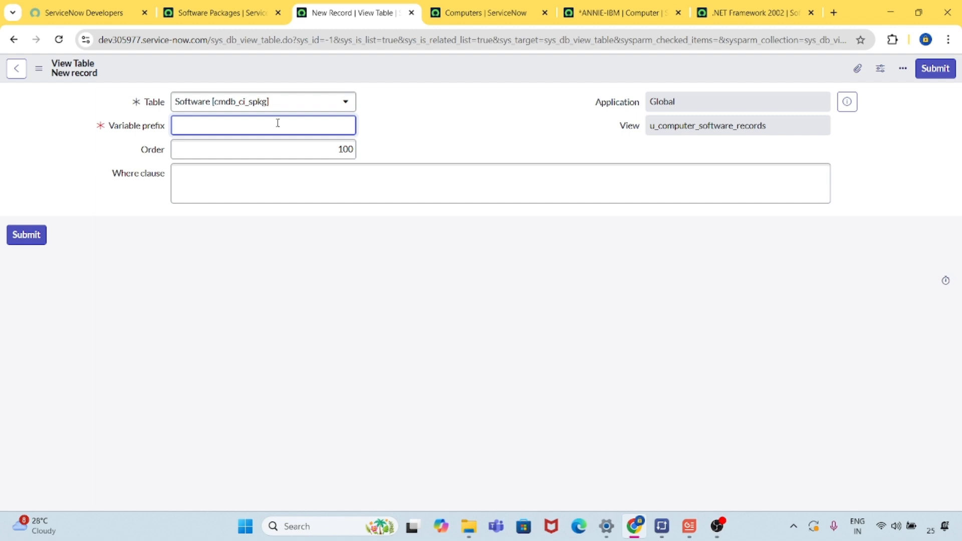
type("spk")
left_click(344, 152)
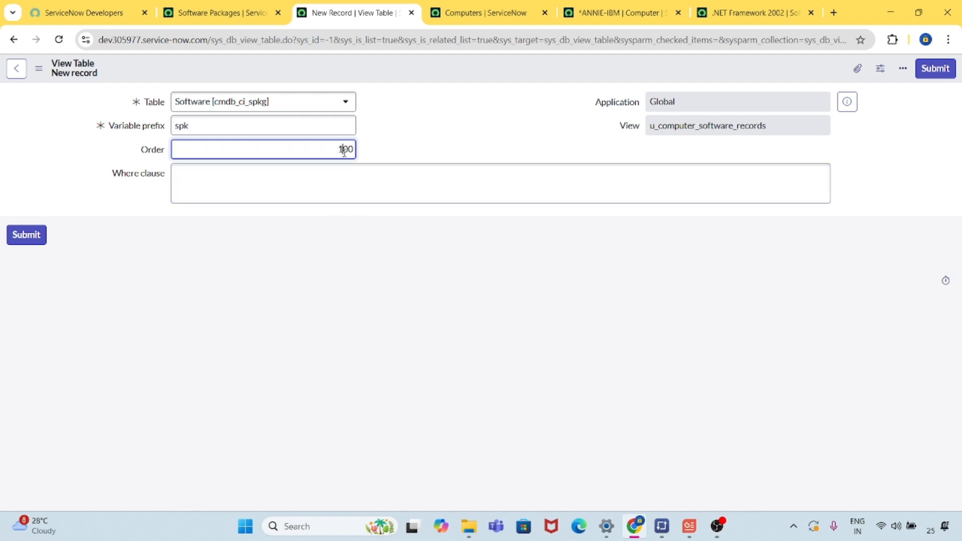
key("BackSpace")
type("2")
Enter the where clause "cmp_assigned_to = spk_assinged_to" for the Software view table.
left_click(359, 176)
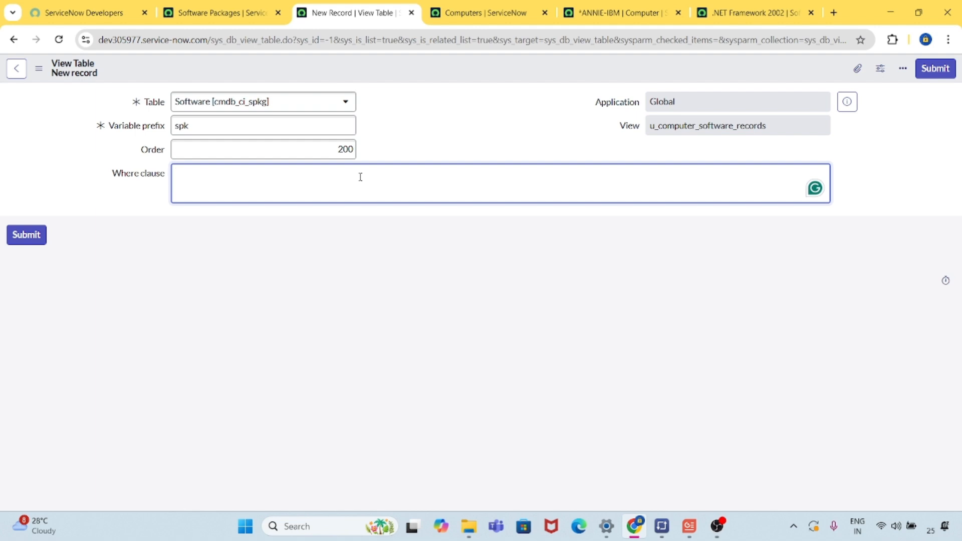
type("cmp_")
type("assi")
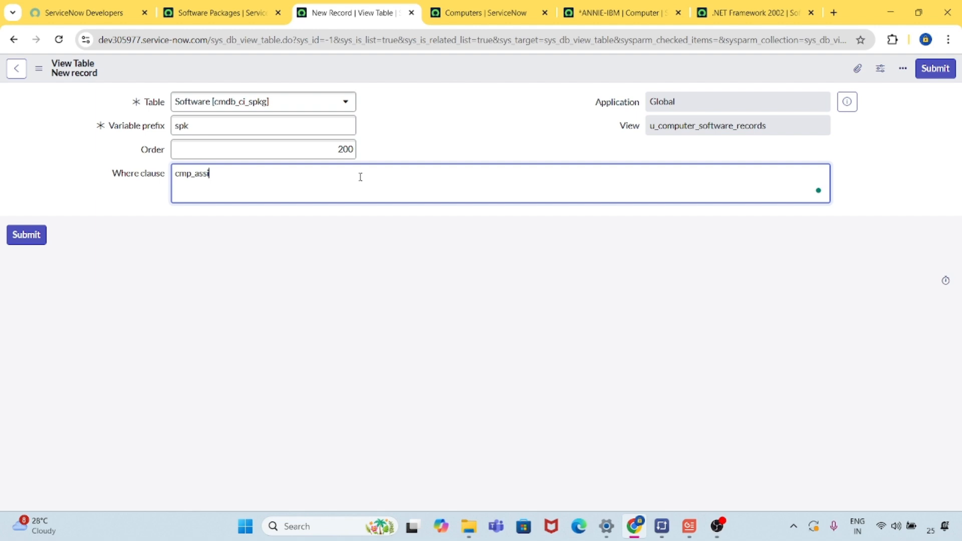
type("gned_to")
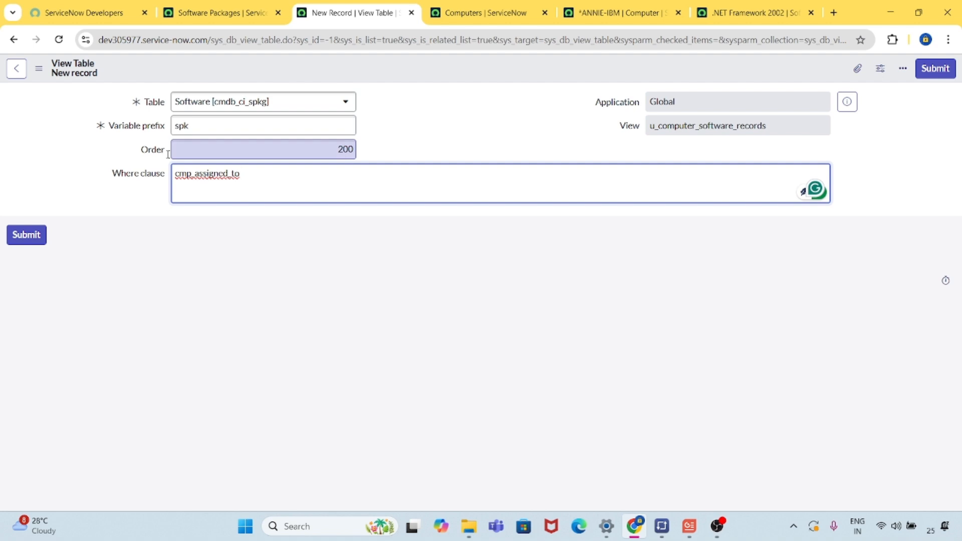
key("Left")
key("Left")
key("Left")
key("Left")
key("Left")
key("Left")
key("Left")
key("Left")
key("Left")
key("Left")
key("Left")
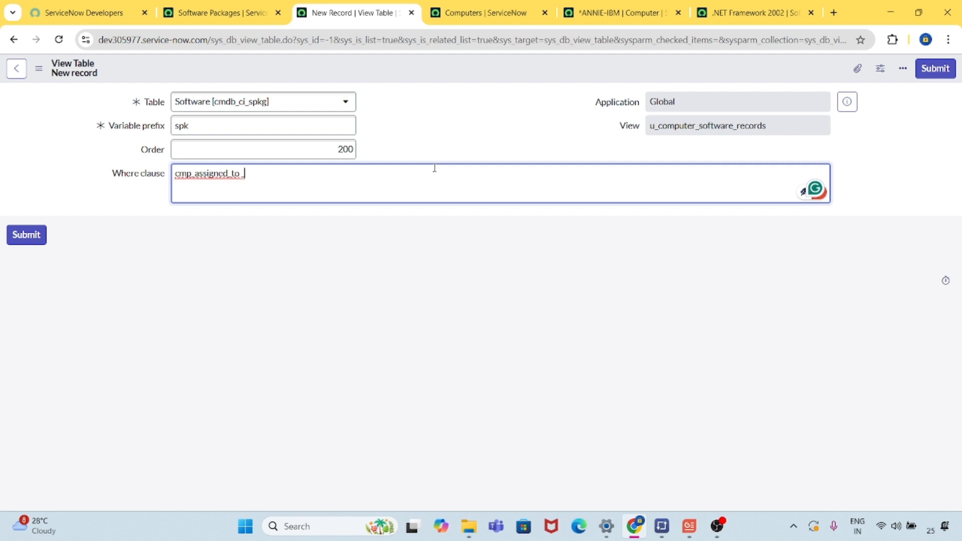
key("BackSpace")
type("=")
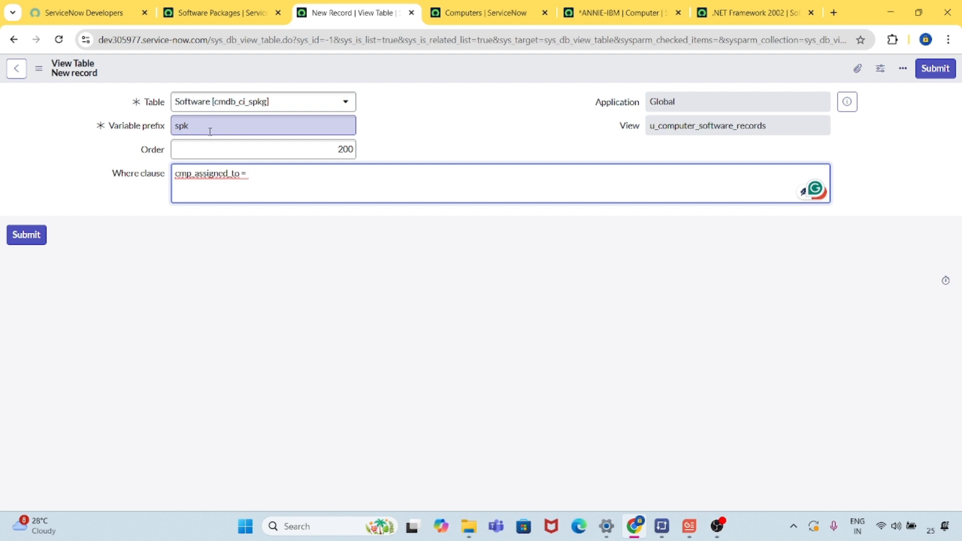
type("spk_")
type("assinged")
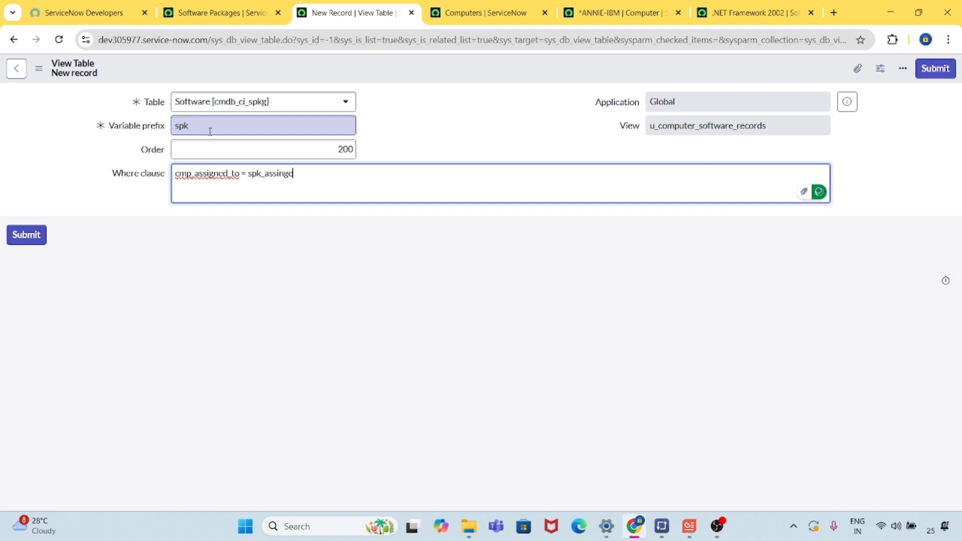
type("_to")
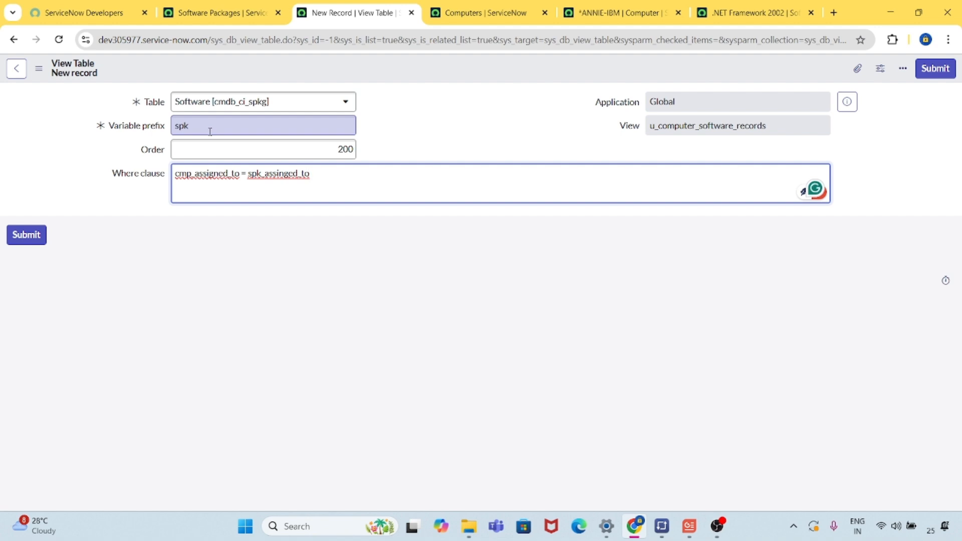
Check the Computers list, the .NET Framework record's table name and the Software Packages list for the Assigned to field used in the join.
left_click(473, 15)
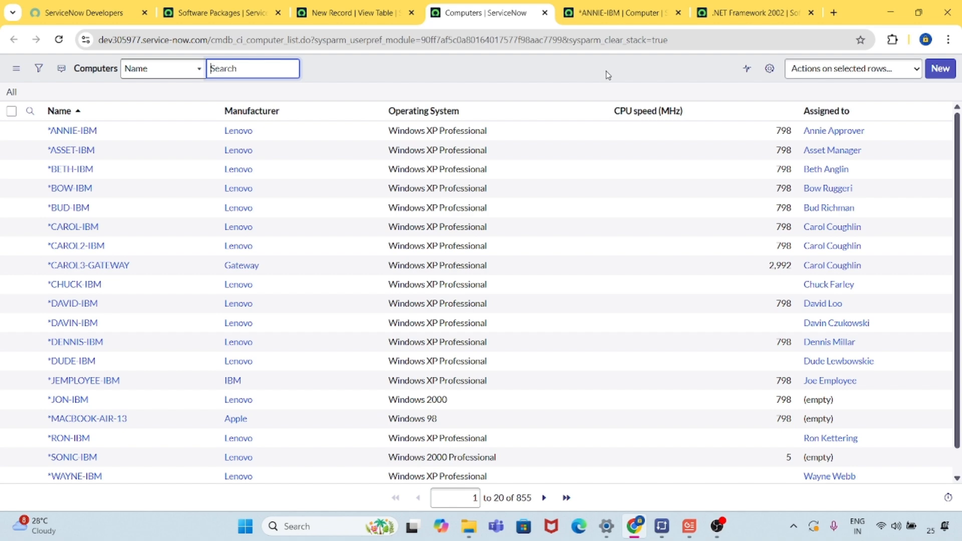
left_click(772, 15)
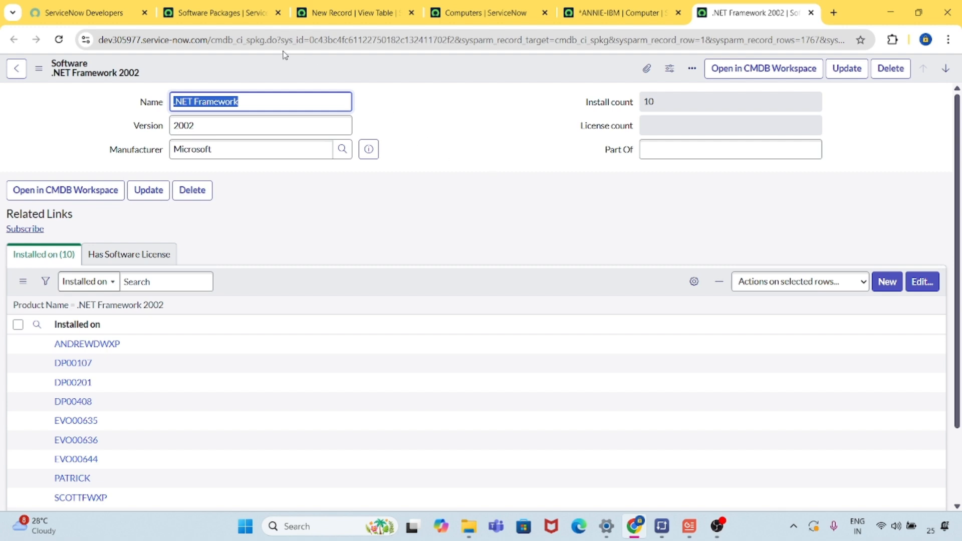
left_click(232, 43)
double_click(232, 44)
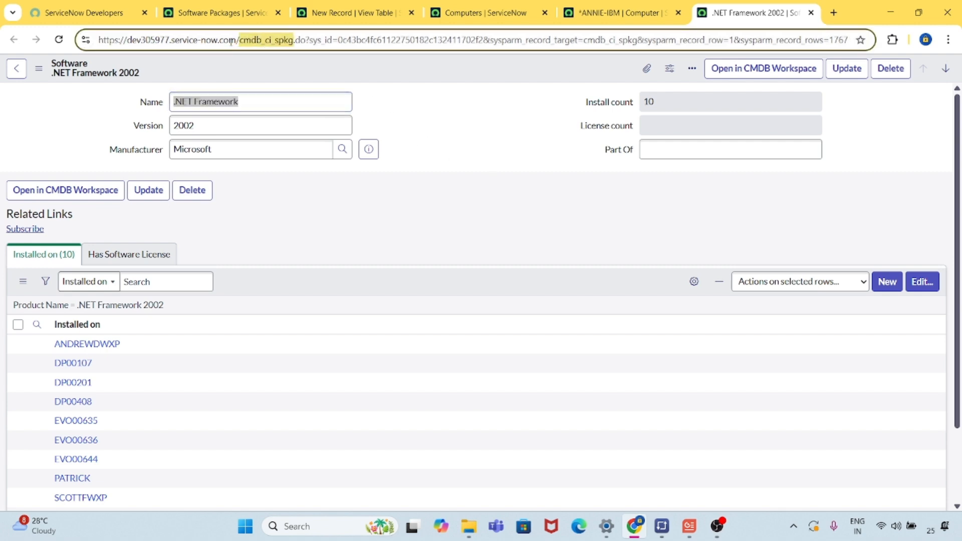
left_click(218, 15)
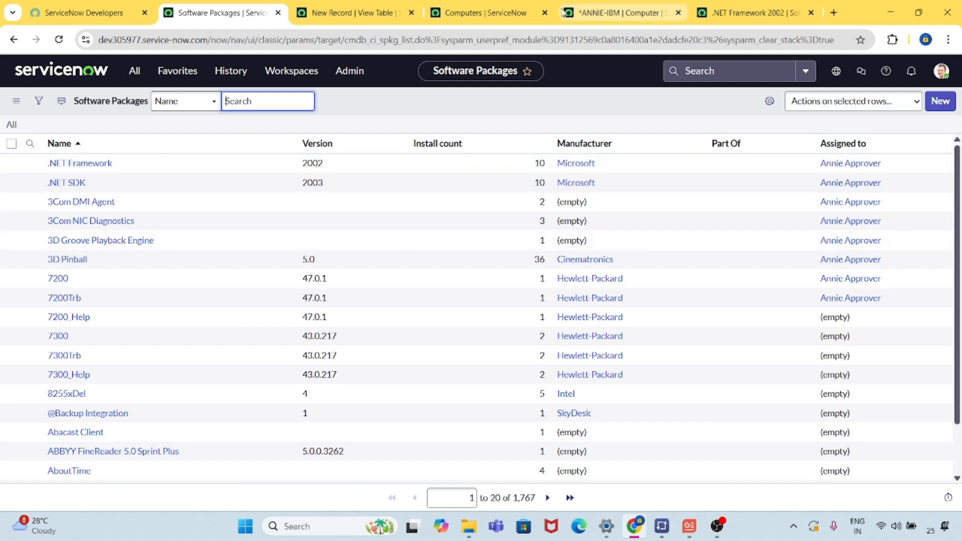
left_click(356, 15)
Submit the Software view table record with its where clause.
left_click(449, 292)
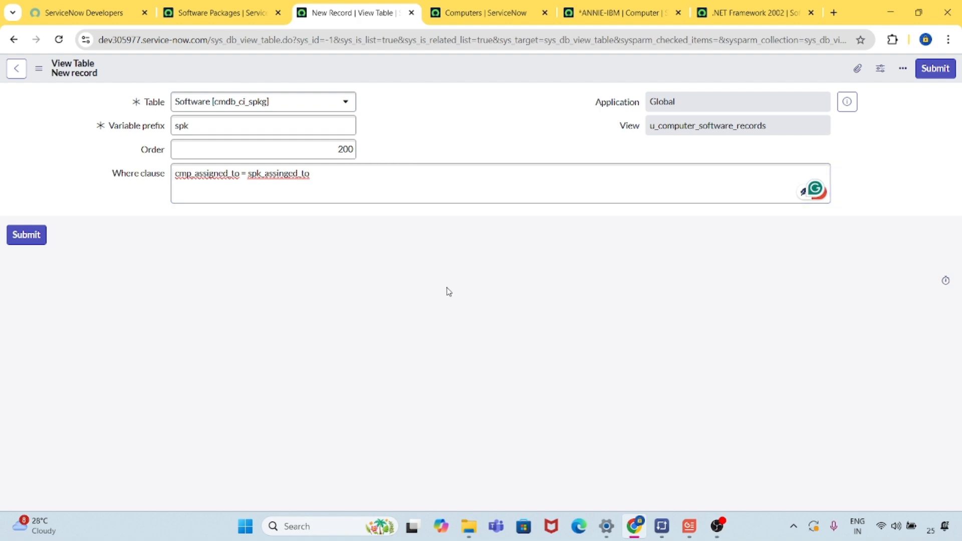
left_click(449, 172)
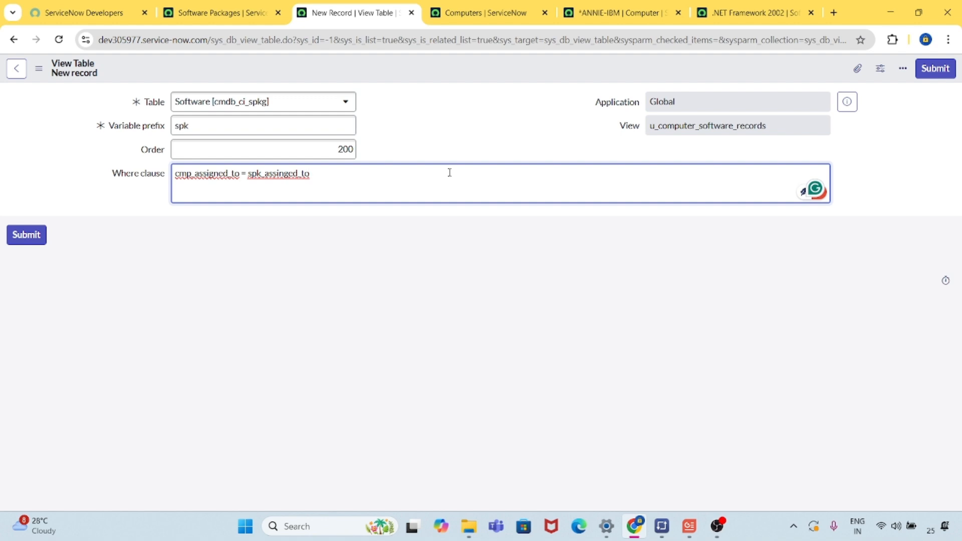
left_click(405, 349)
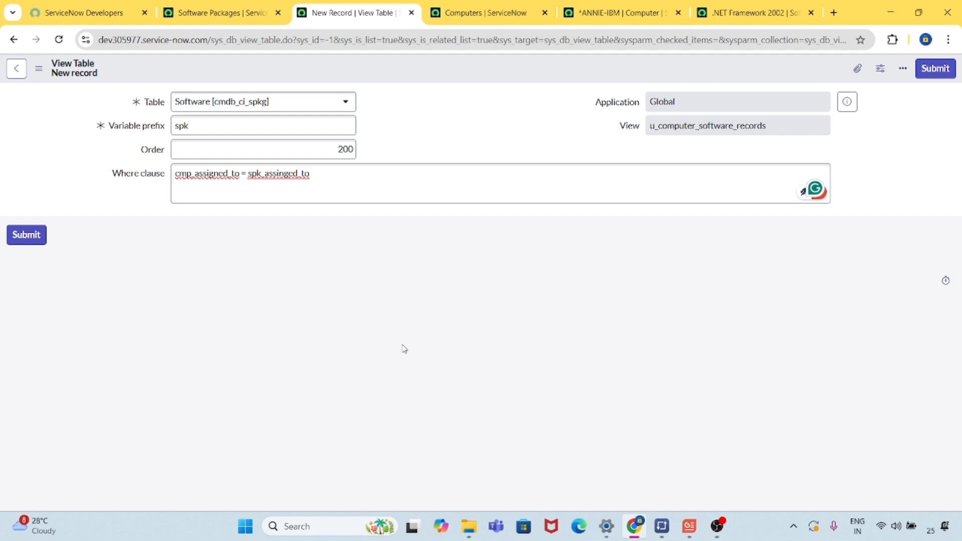
left_click(29, 243)
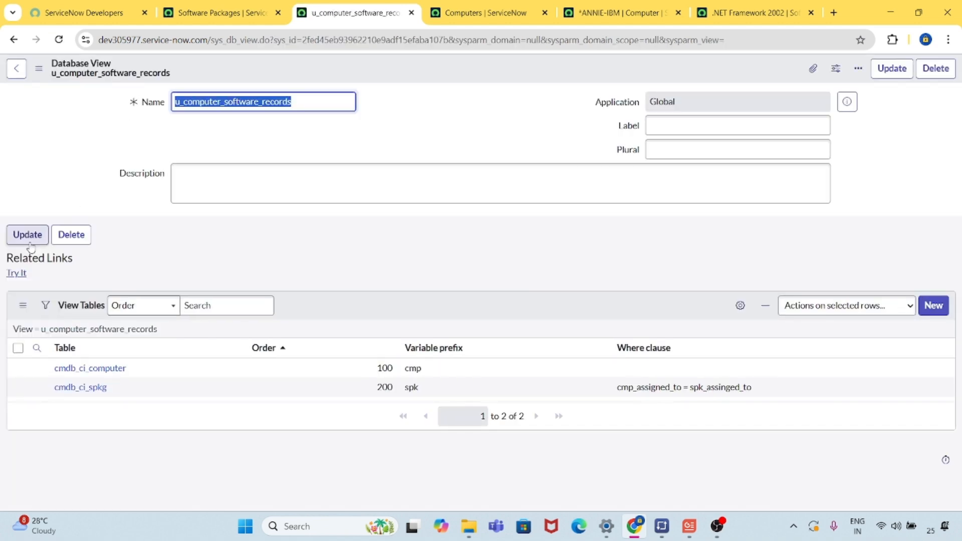
Test the database view with Try It and examine the validation feedback and the where clause of the Software view table.
left_click(325, 291)
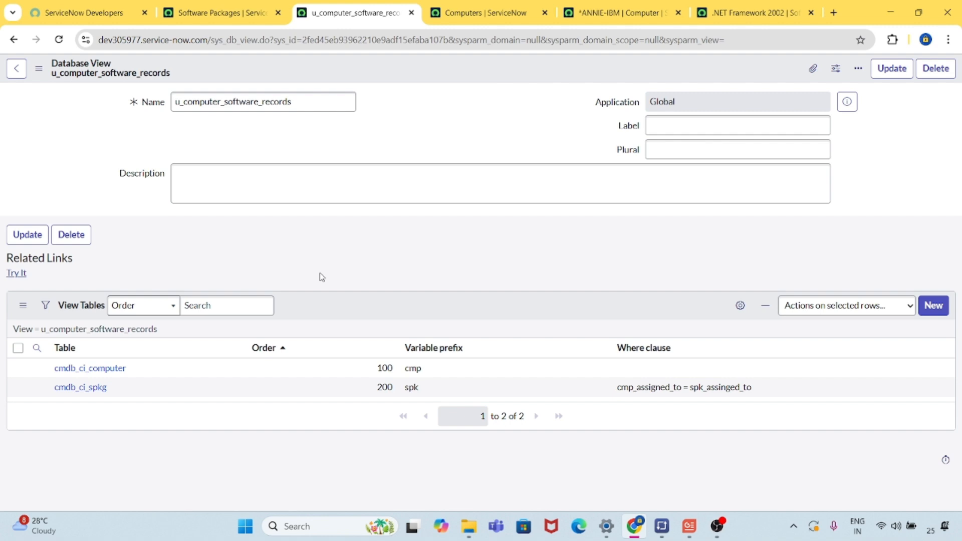
left_click(22, 278)
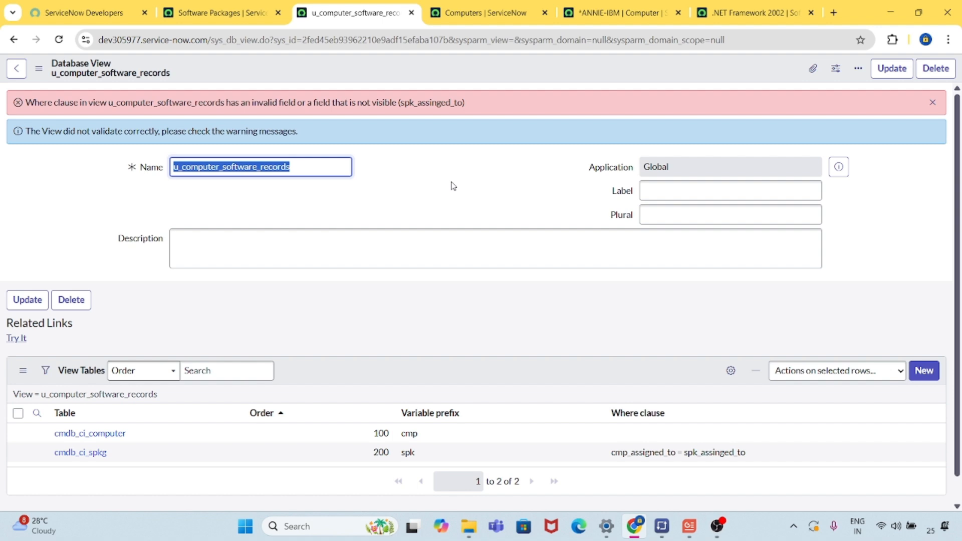
scroll(454, 186, "down", 1)
scroll(453, 187, "up", 1)
scroll(410, 236, "down", 1)
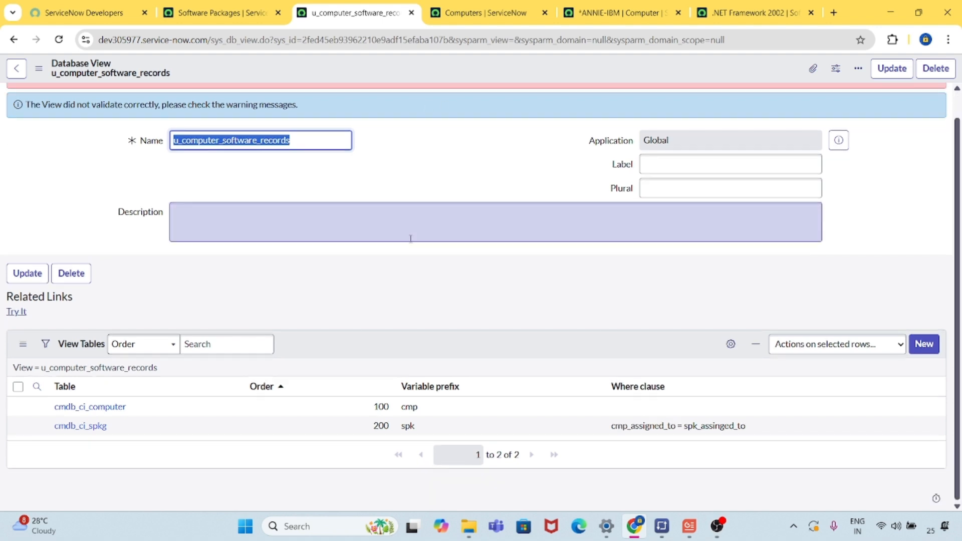
Correct the Software view table's where clause to "cmp_assigned_to = spk_assigned_to", update the record and test the database view with Try It.
middle_click(96, 431)
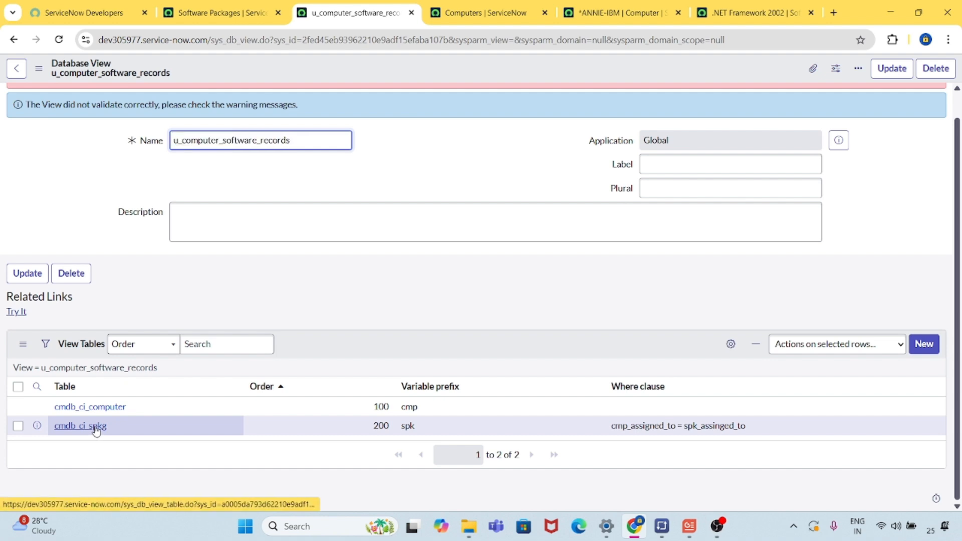
left_click(416, 14)
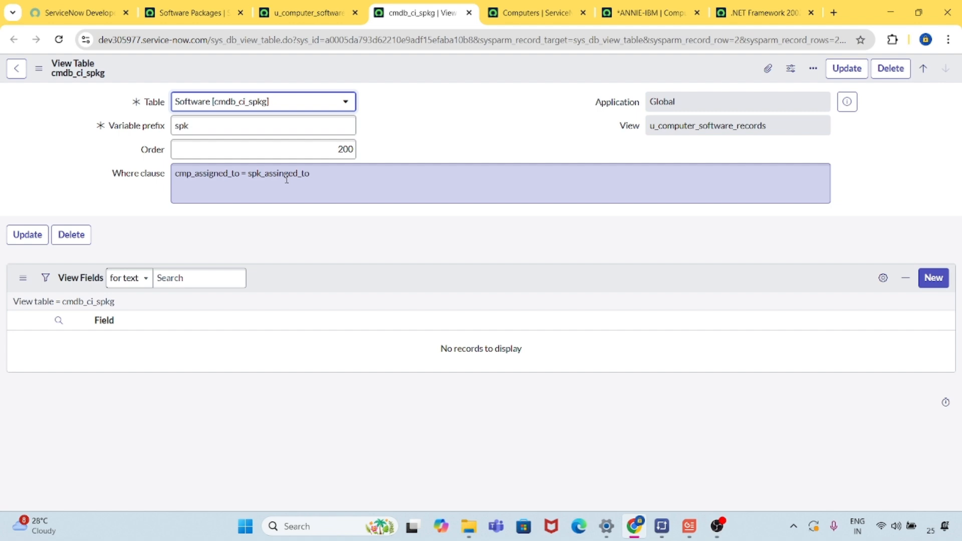
left_click(283, 173)
key("BackSpace")
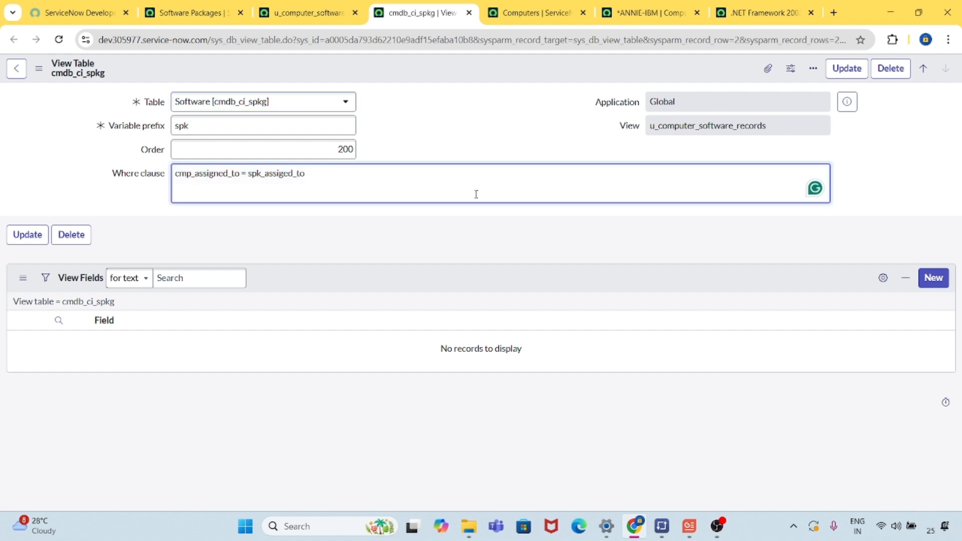
type("n")
left_click(481, 119)
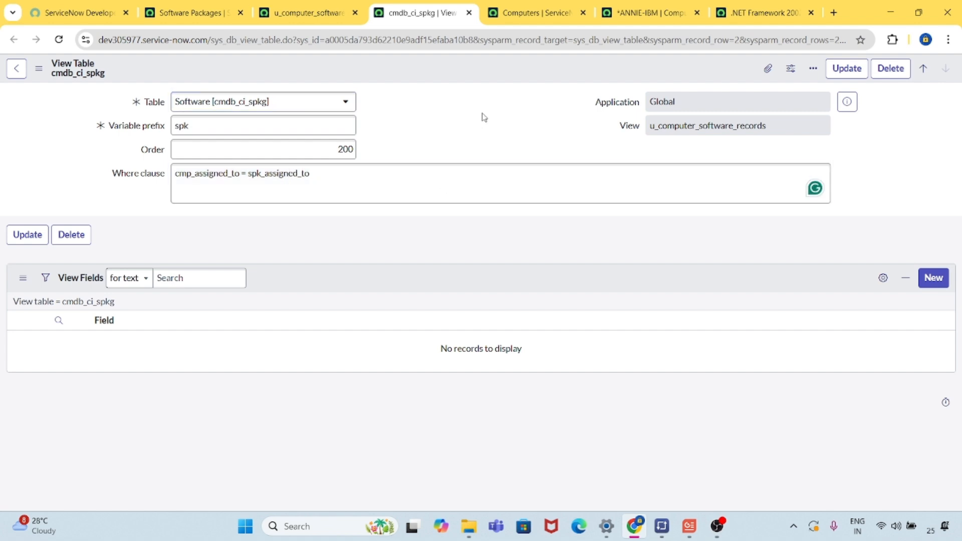
left_click(22, 239)
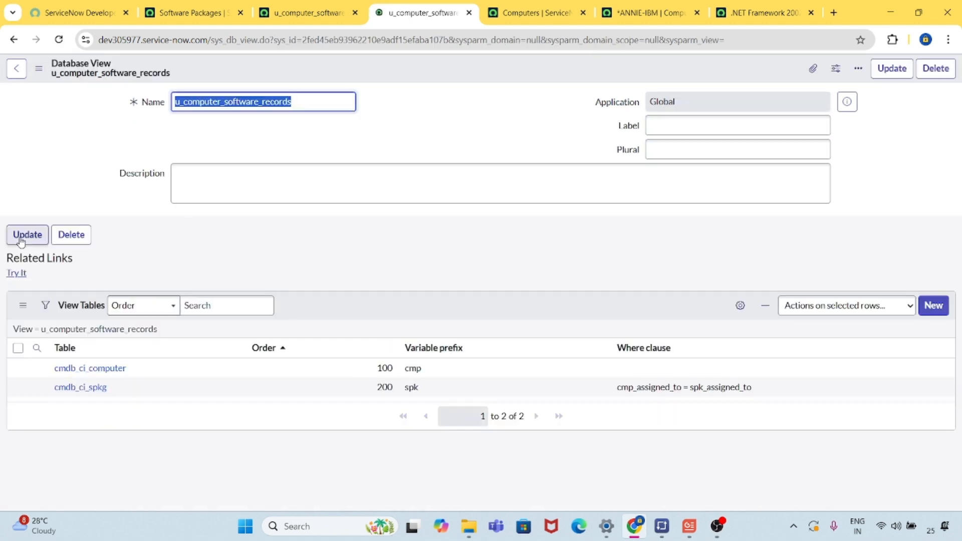
left_click(17, 273)
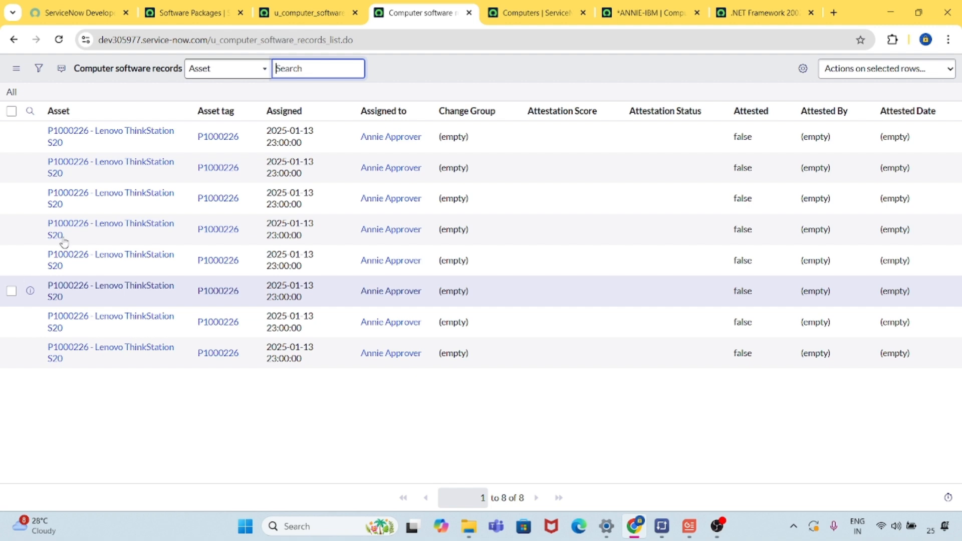
Personalize the Computer software records list columns by removing every selected column except Assigned to (cmp_assigned_to).
left_click(802, 70)
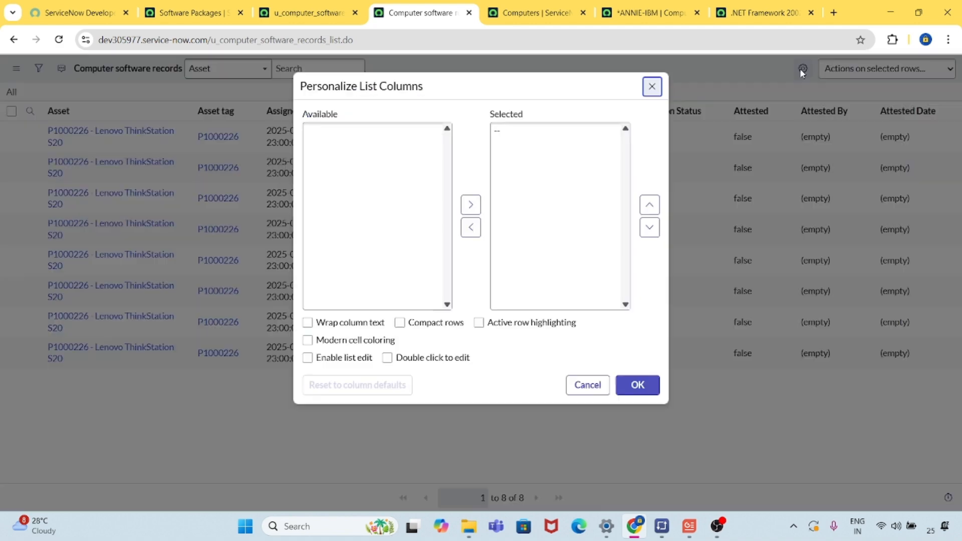
left_click(345, 188)
key("ctrl+a")
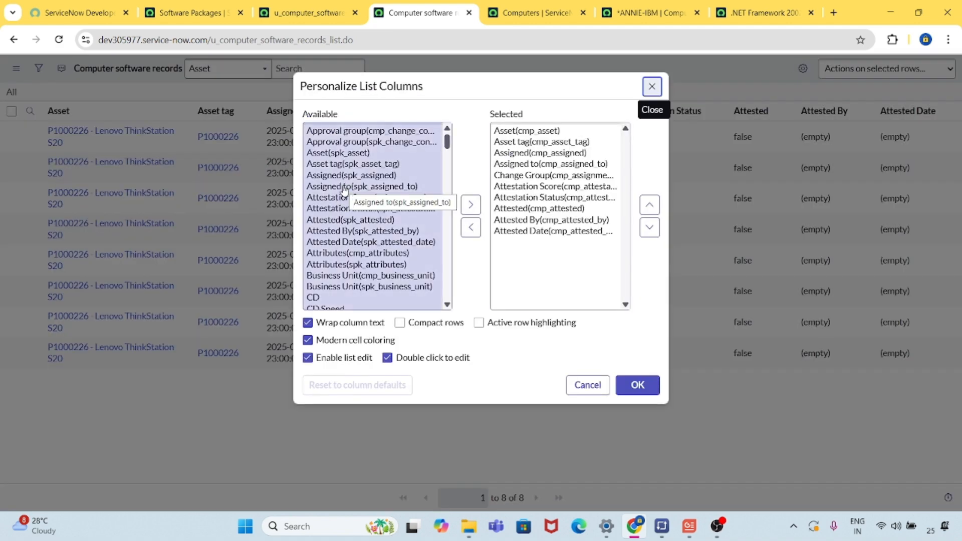
left_click(554, 222)
key("ctrl+a")
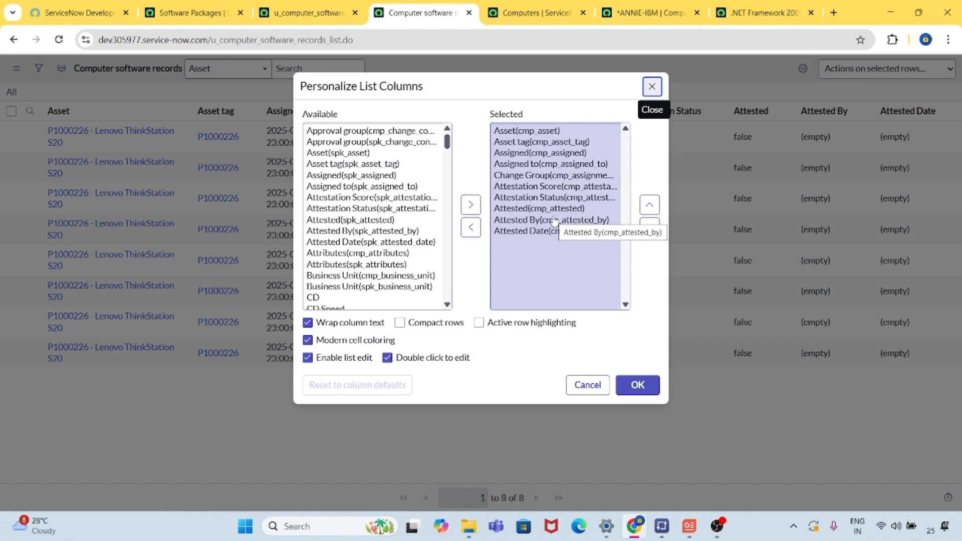
left_click_drag(562, 176, 560, 250)
left_click(470, 227)
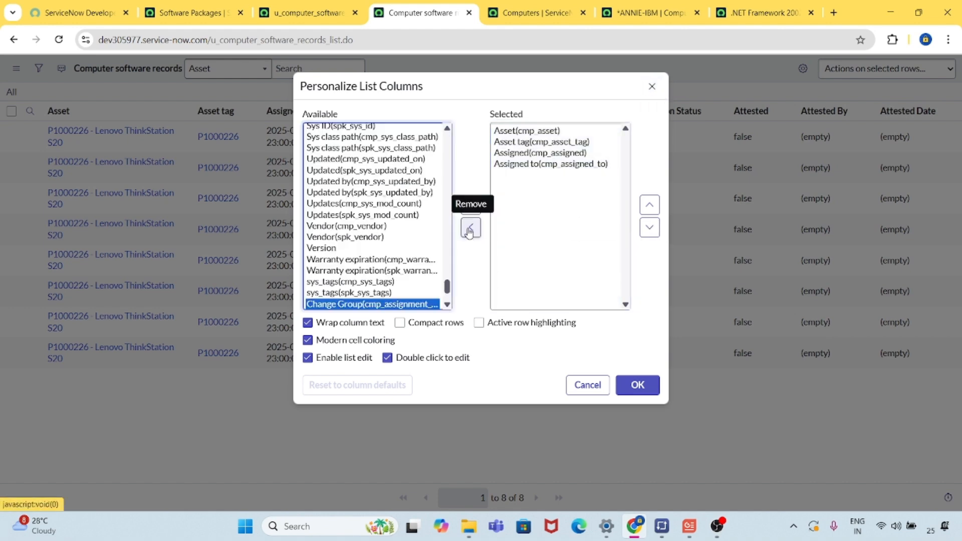
left_click(374, 227)
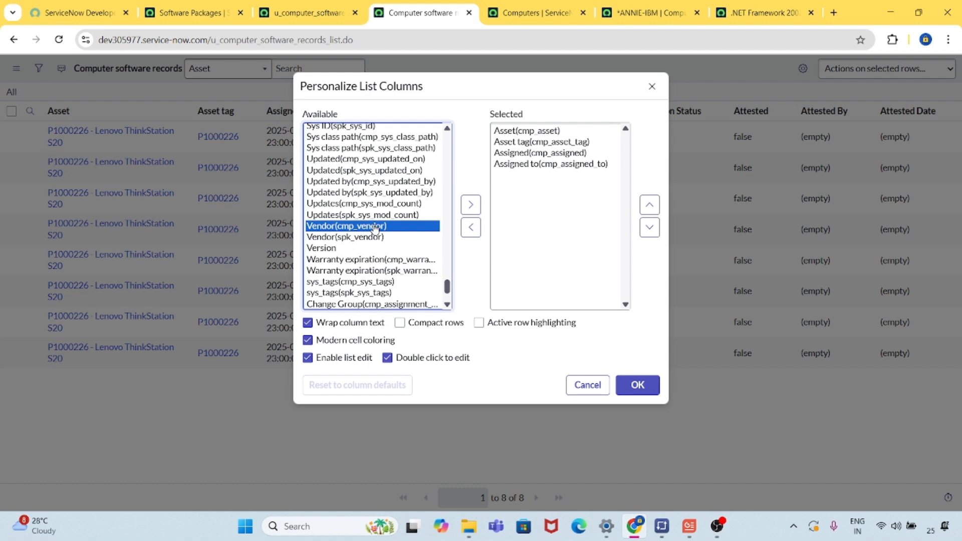
double_click(540, 153)
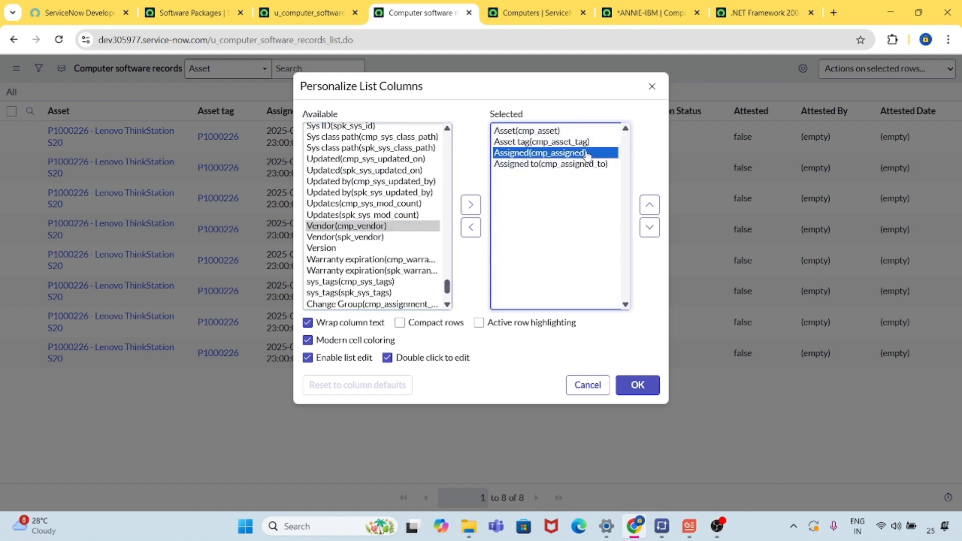
double_click(550, 142)
double_click(554, 131)
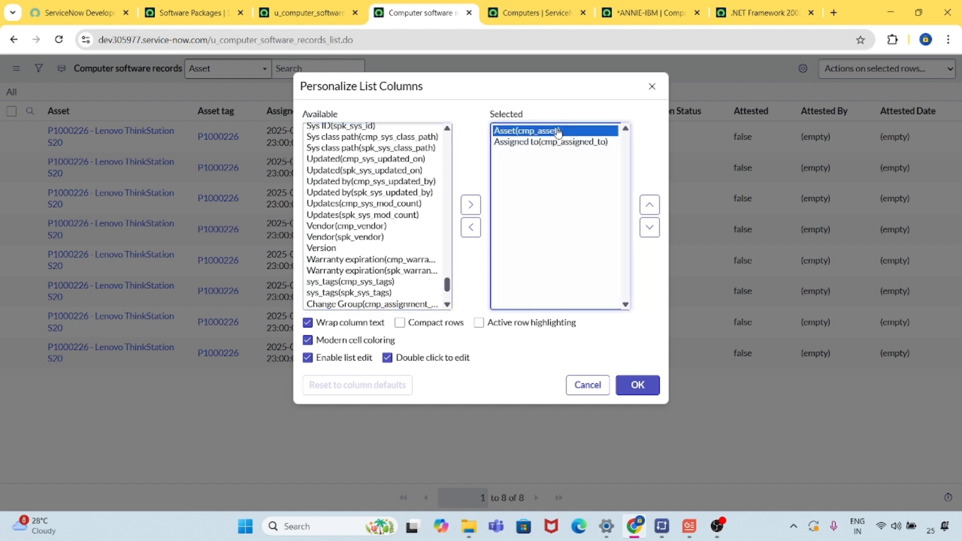
Add the Name (cmp_name) and Name (spk_name) columns to the selected list columns.
left_click(386, 204)
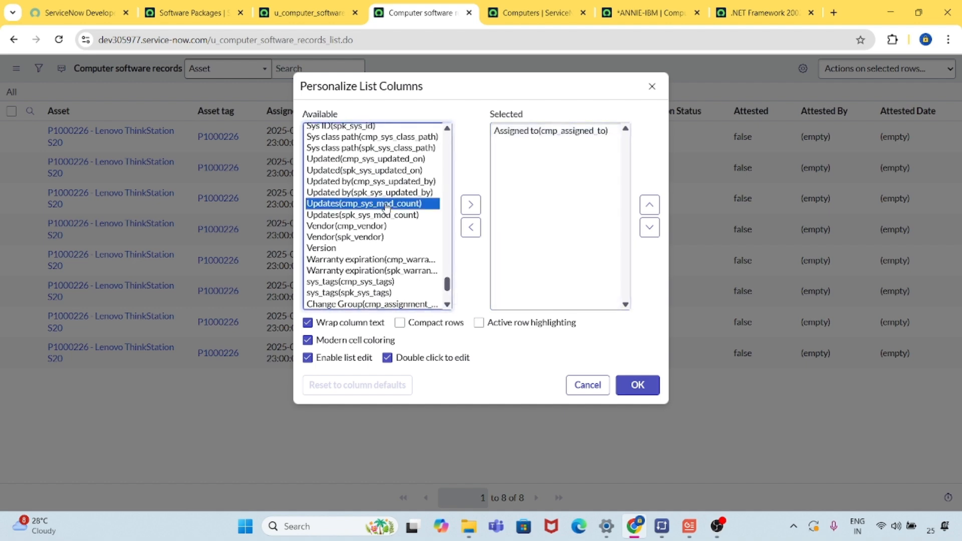
key("n")
scroll(375, 160, "up", 1)
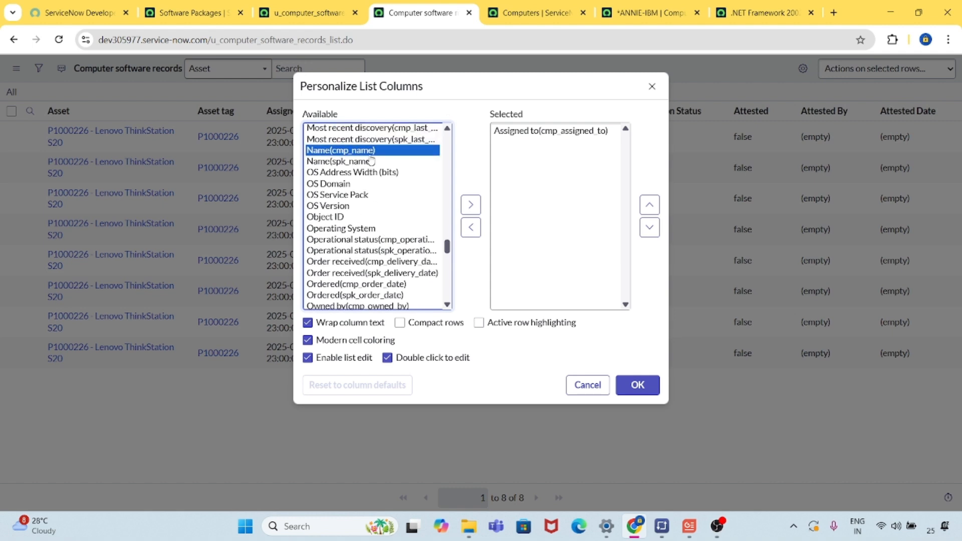
left_click(377, 161, "shift")
left_click(471, 204)
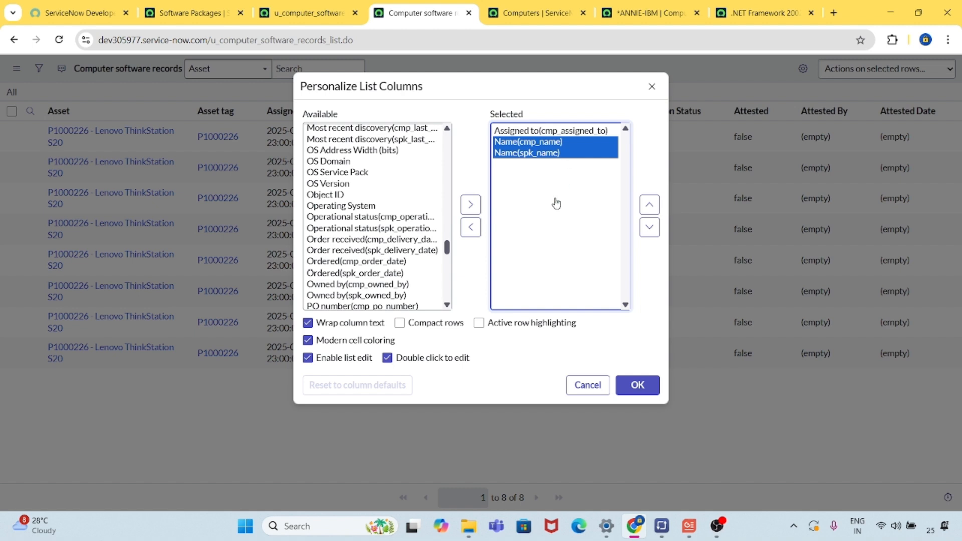
Place Name (cmp_name) above Assigned to (cmp_assigned_to) in the column order and apply the personalized columns.
left_click(572, 154)
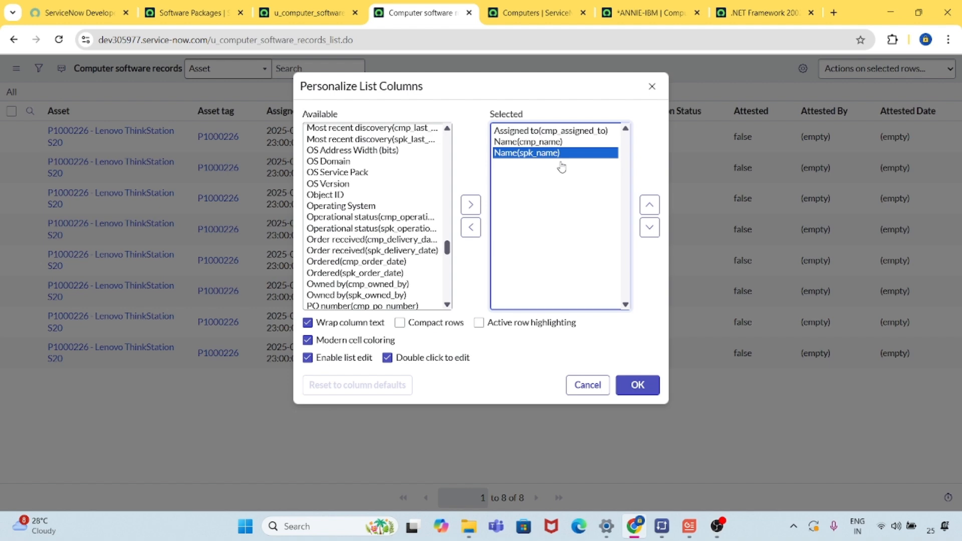
left_click(559, 143)
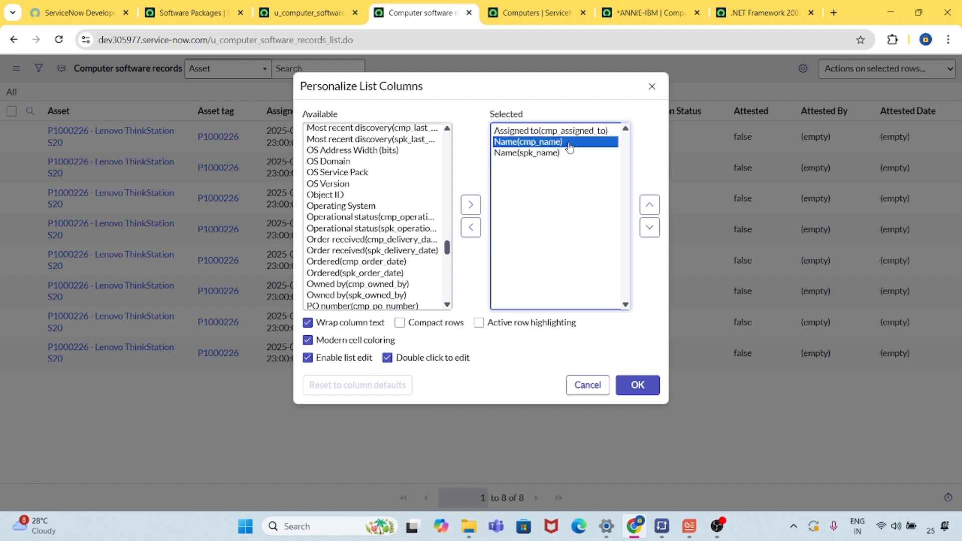
left_click(655, 211)
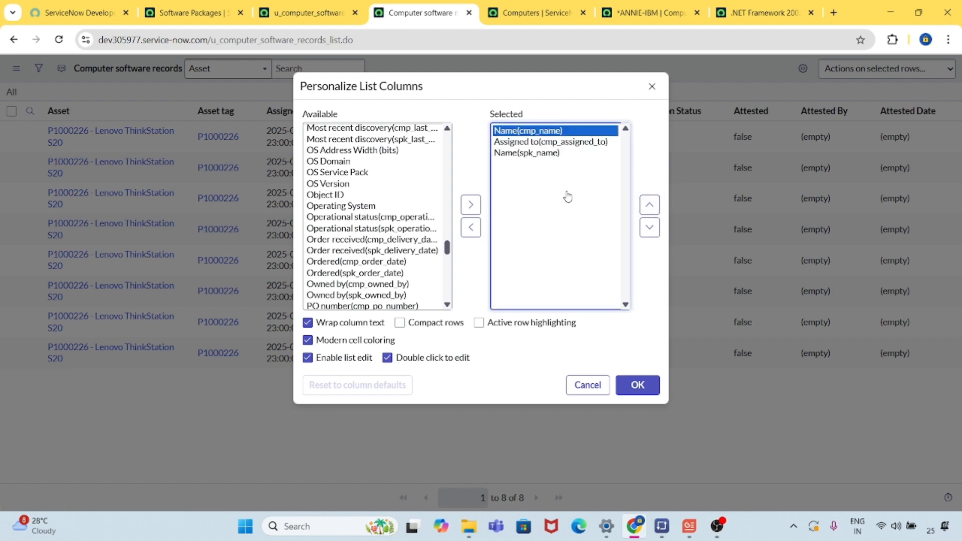
left_click(637, 388)
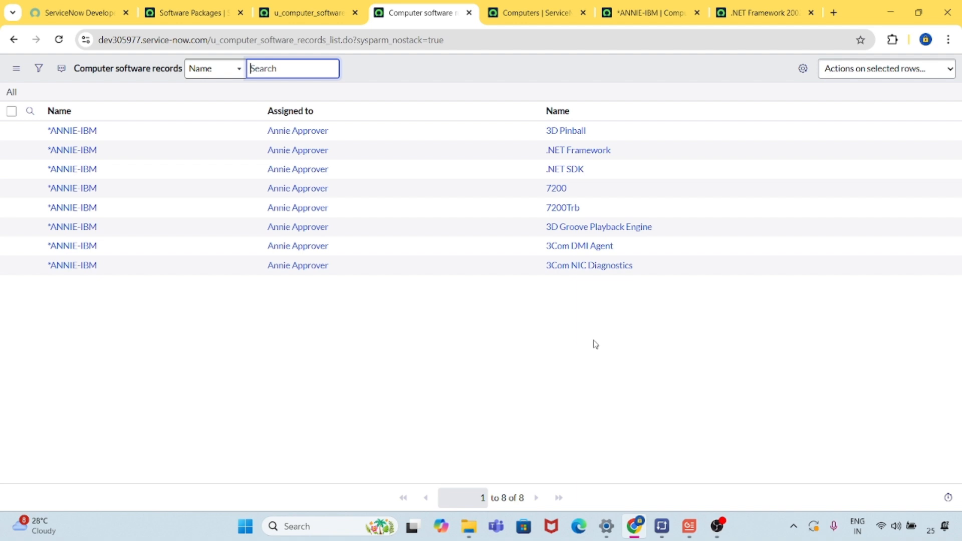
Group the Computer software records list by computer name and expand the group to examine its software records.
right_click(65, 119)
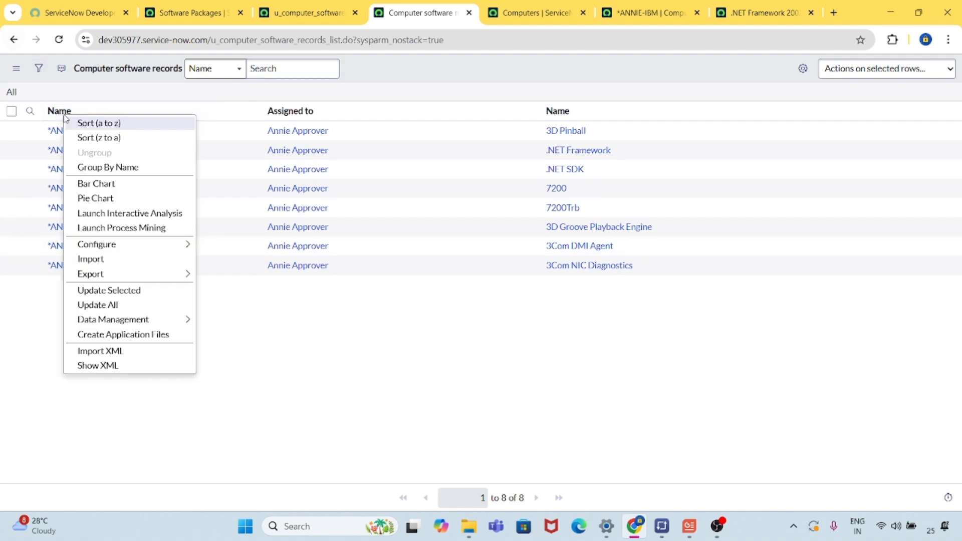
left_click(108, 166)
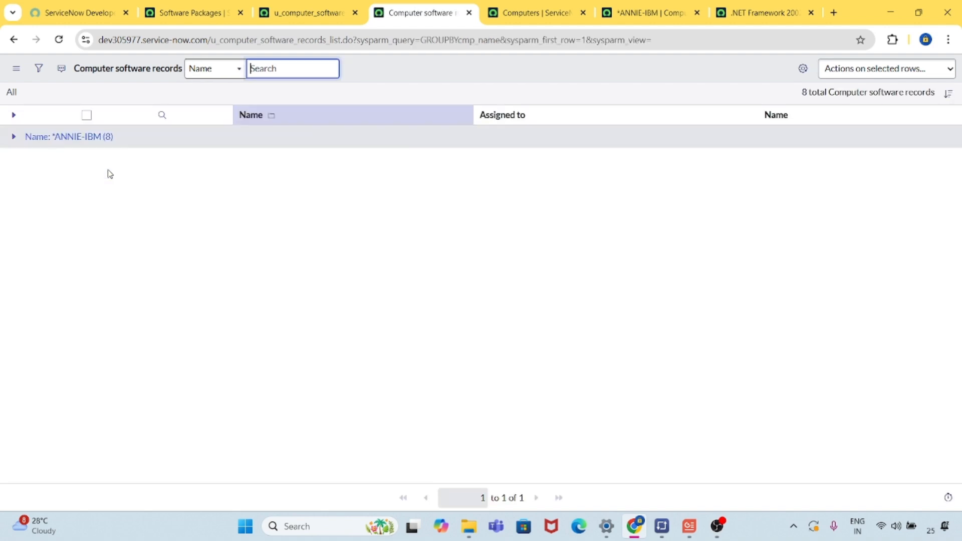
left_click(14, 139)
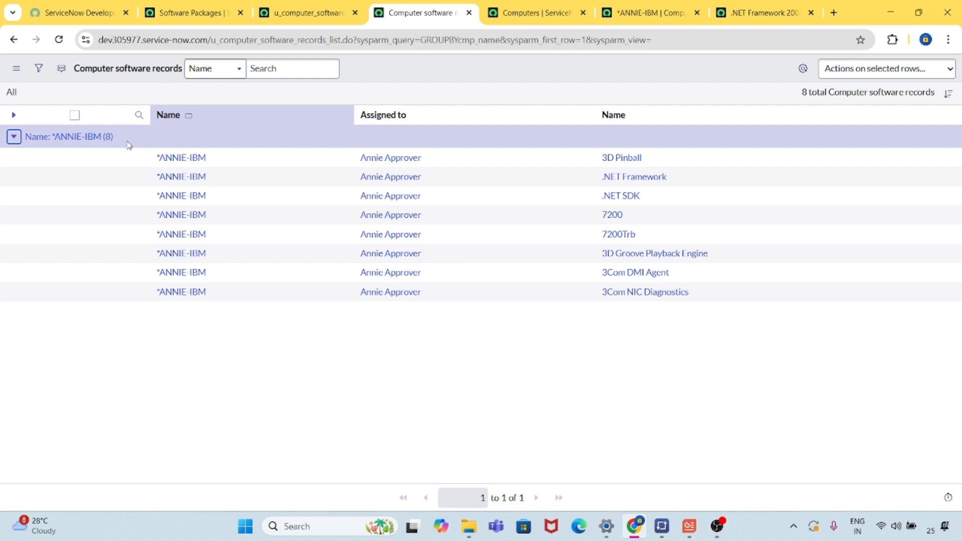
Group the list by software name, expand the .NET Framework group and check the view's table name in the page address.
right_click(614, 123)
left_click(640, 171)
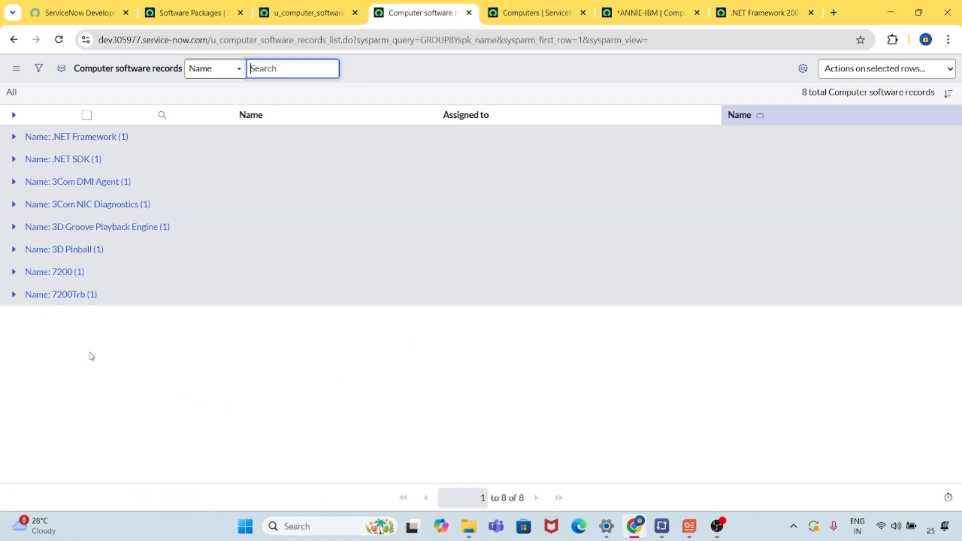
left_click(13, 136)
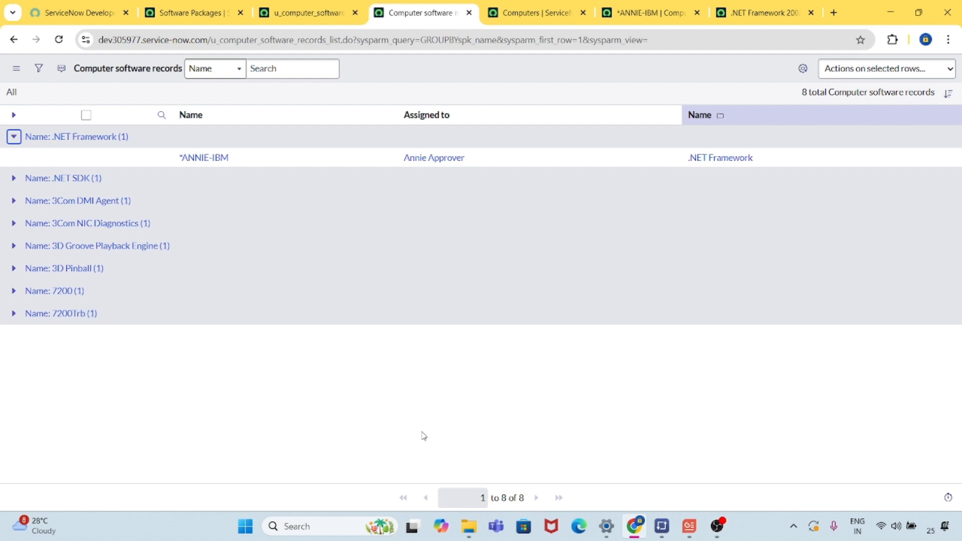
double_click(246, 41)
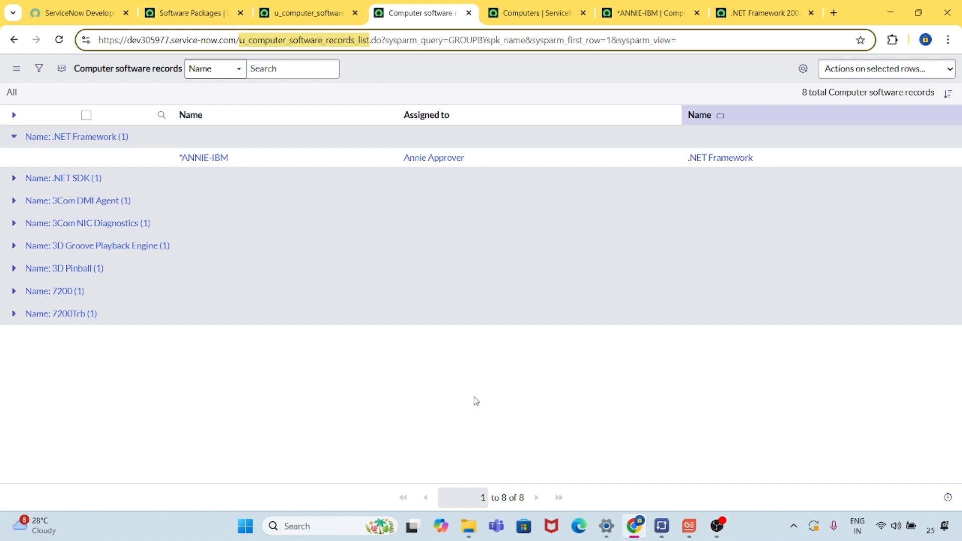
Find Reports under Usage and governance by filtering the navigator for "reports" and open the report definitions list in a new tab.
left_click(201, 19)
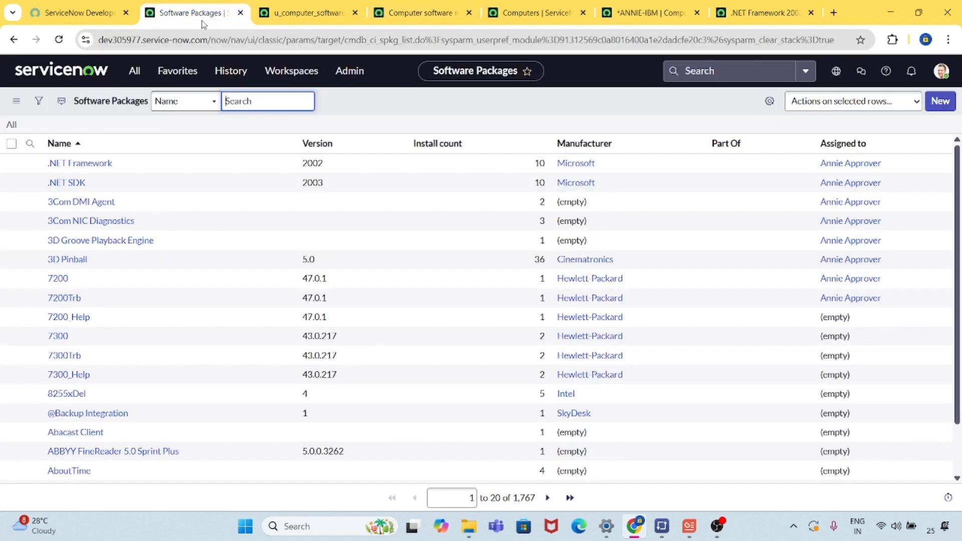
left_click(132, 73)
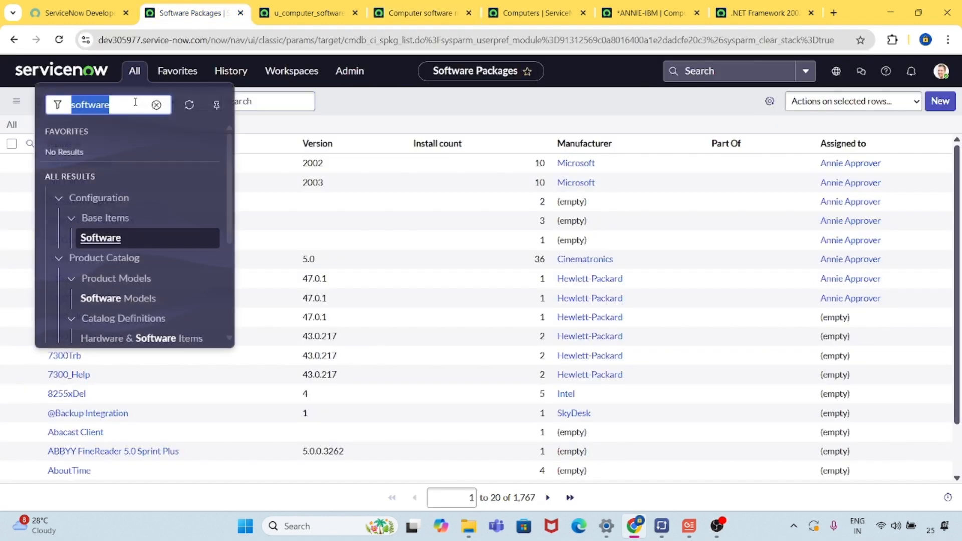
type("reports")
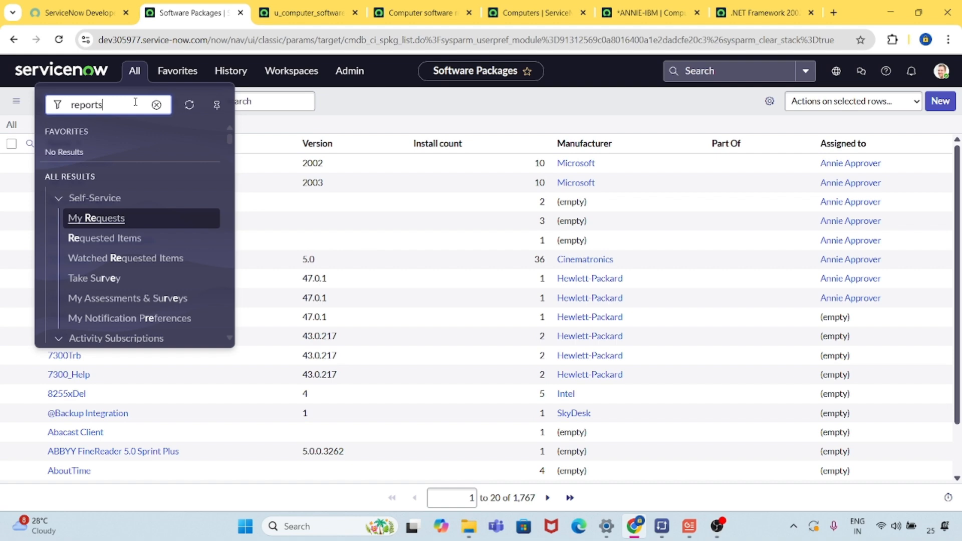
scroll(157, 298, "down", 2)
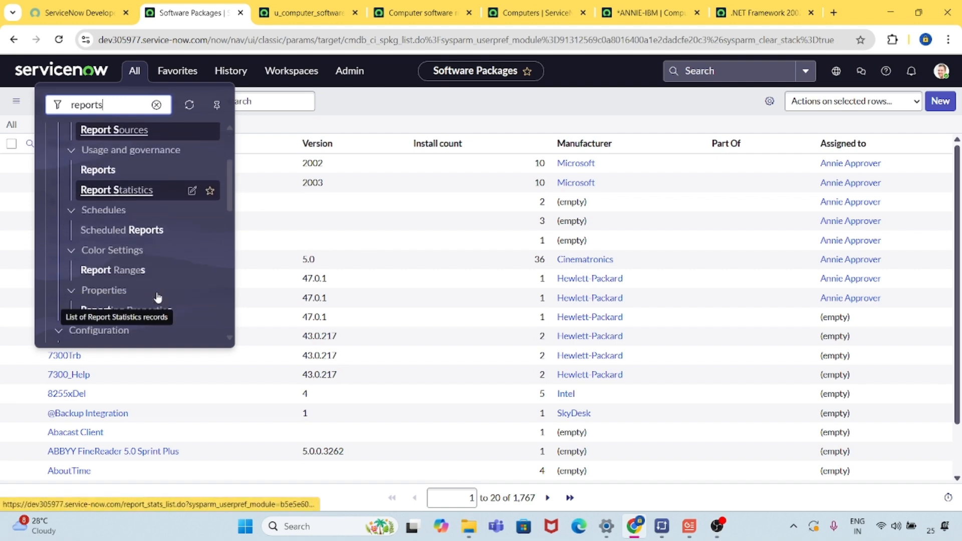
scroll(157, 298, "down", 1)
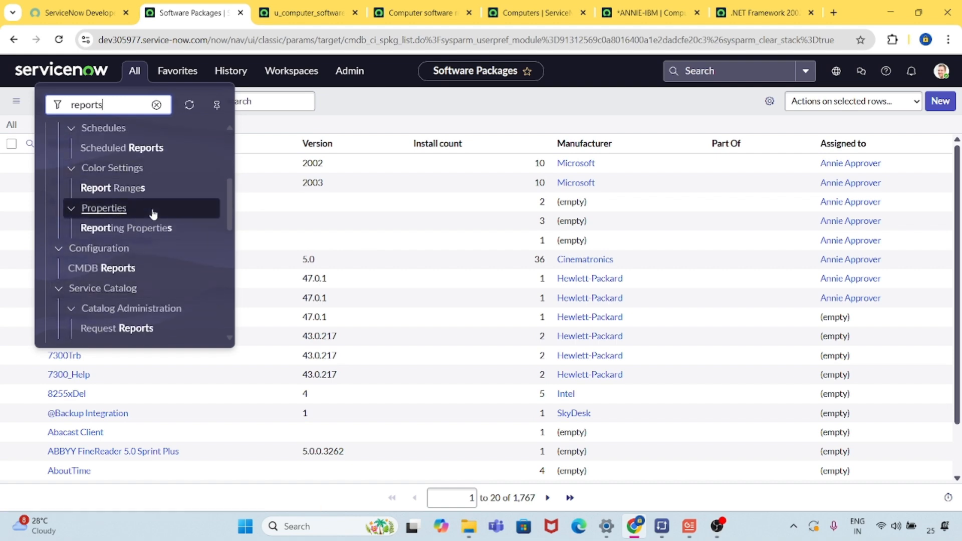
scroll(155, 263, "down", 3)
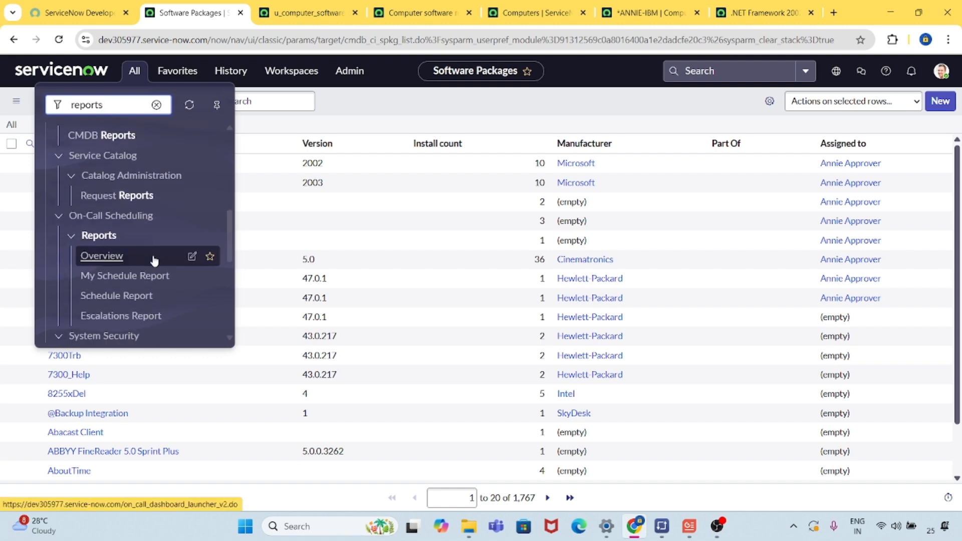
scroll(154, 261, "down", 1)
scroll(154, 261, "down", 1)
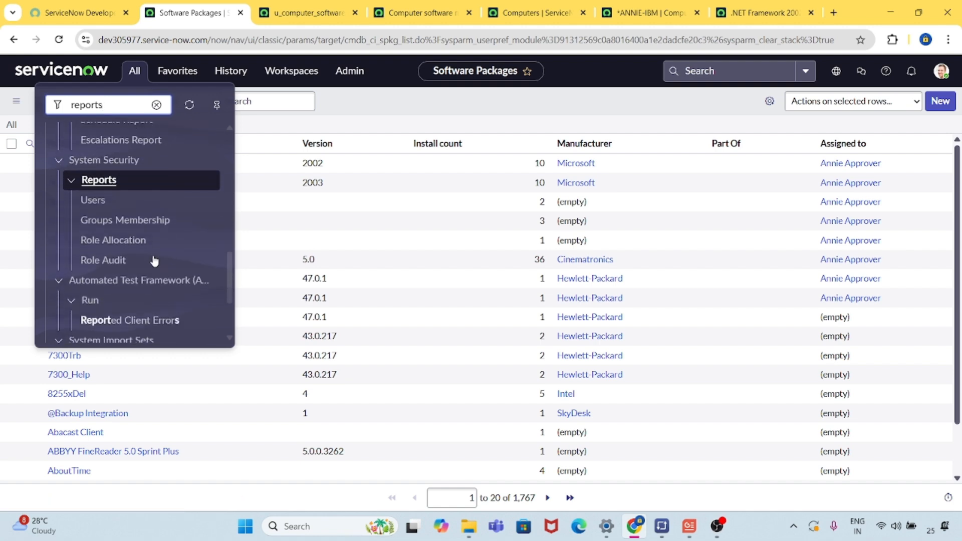
scroll(154, 261, "down", 2)
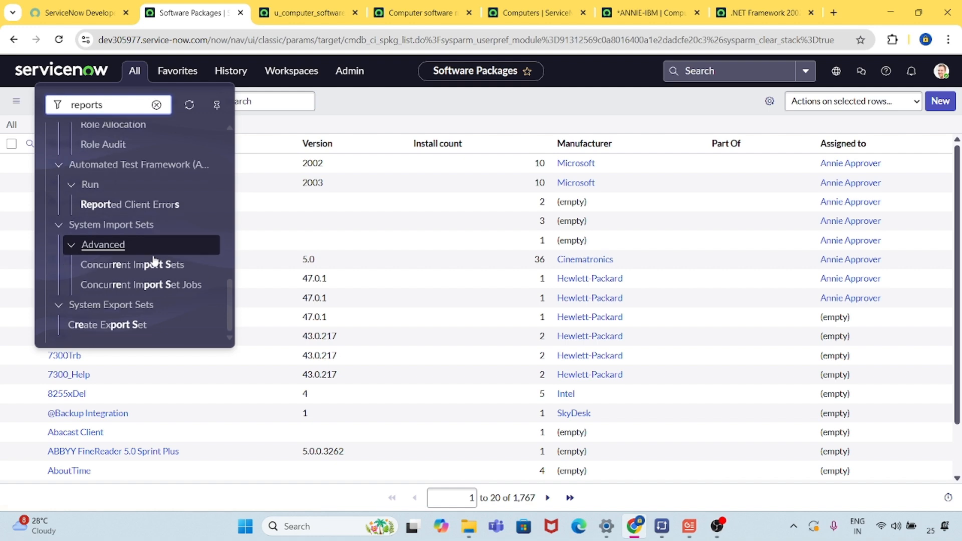
scroll(155, 261, "up", 10)
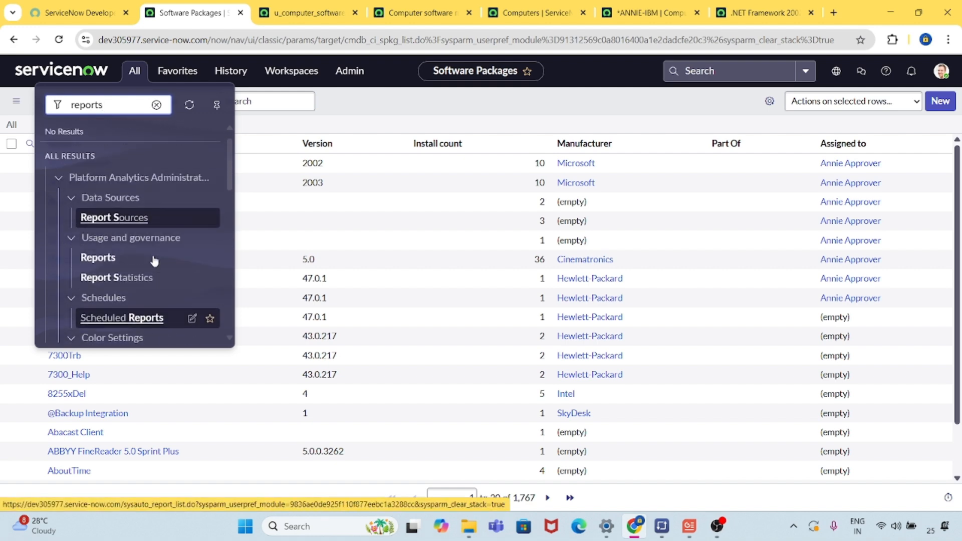
middle_click(102, 261)
left_click(277, 13)
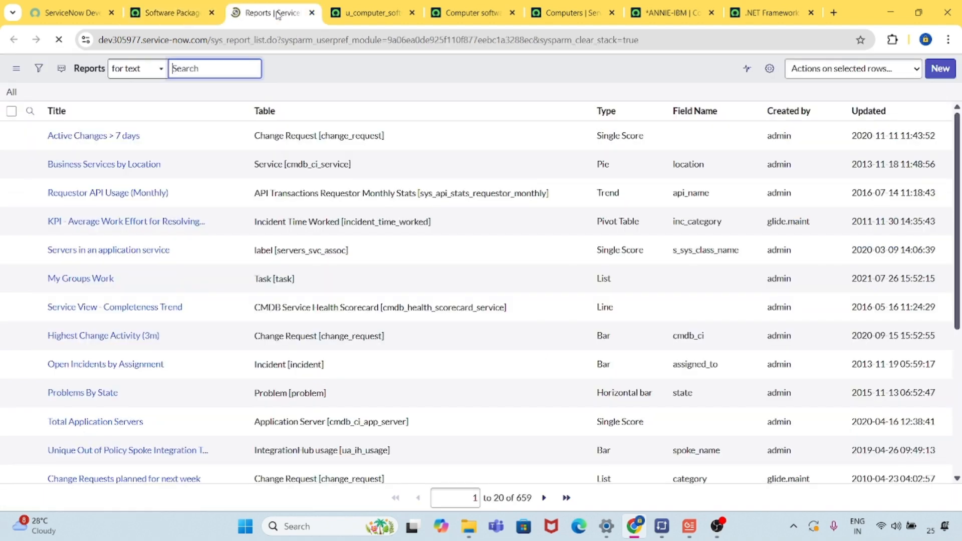
Create a new report named "Computer Software: Assigned to".
left_click(934, 76)
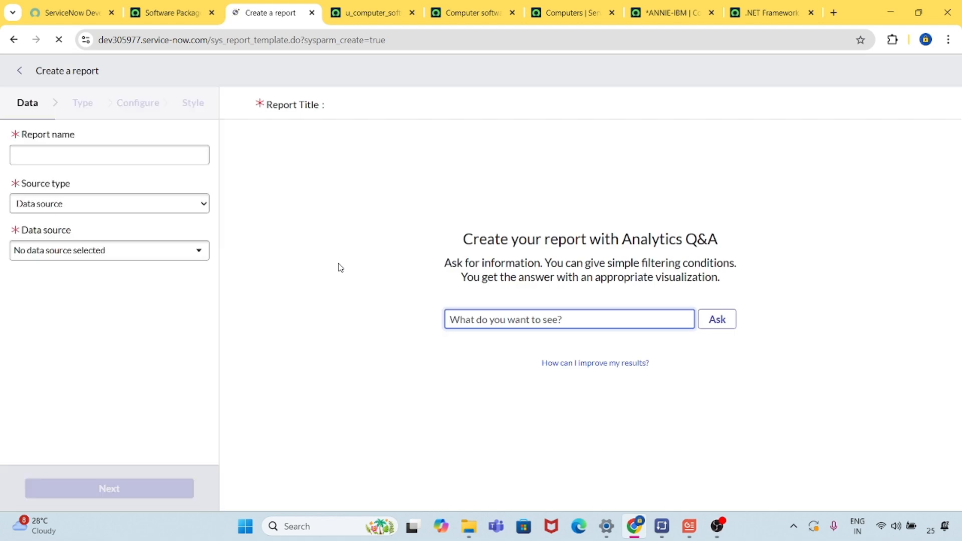
left_click(159, 154)
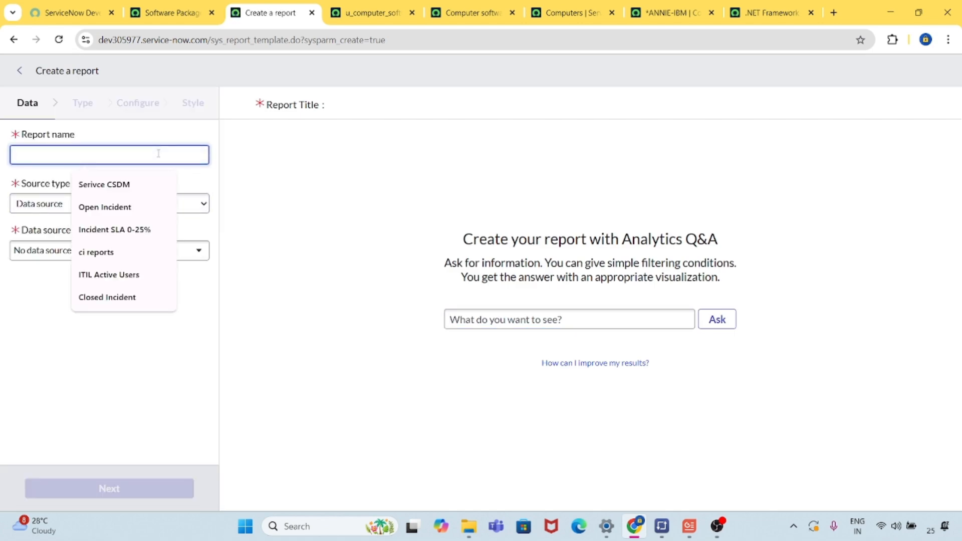
type("Co")
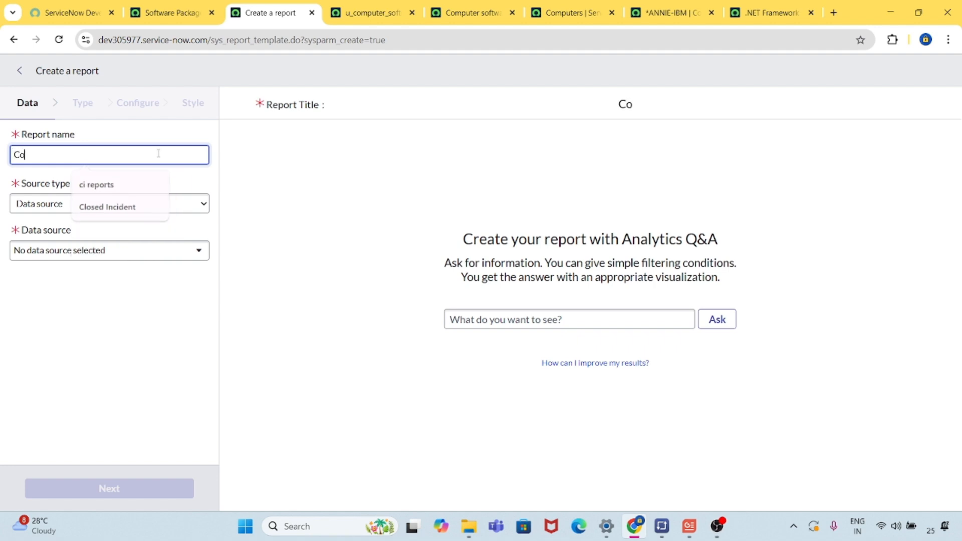
type("mputer Software")
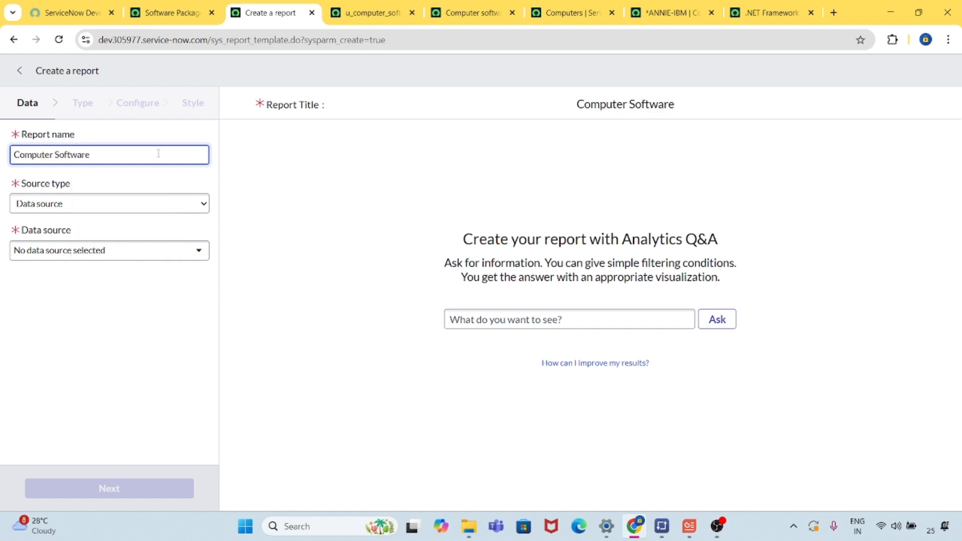
type(": A")
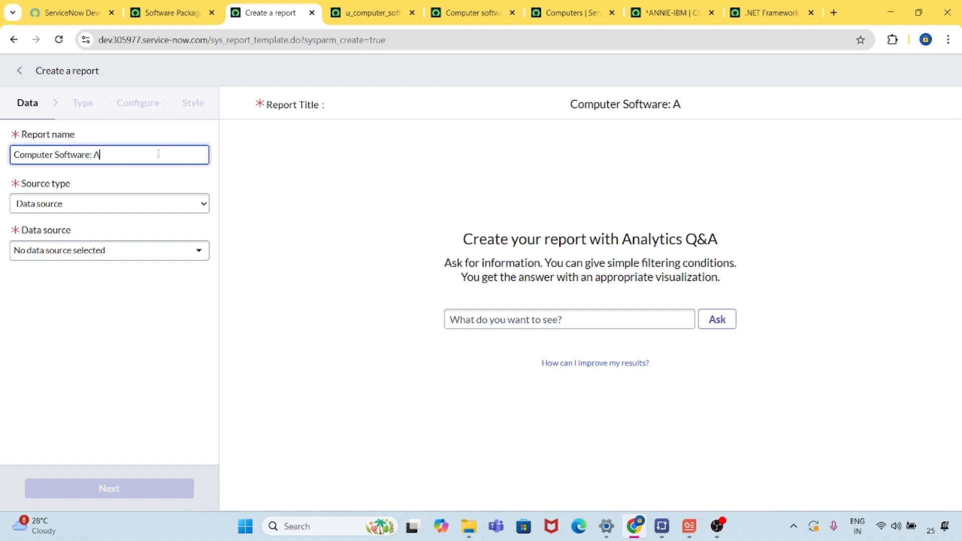
type("ssigned to")
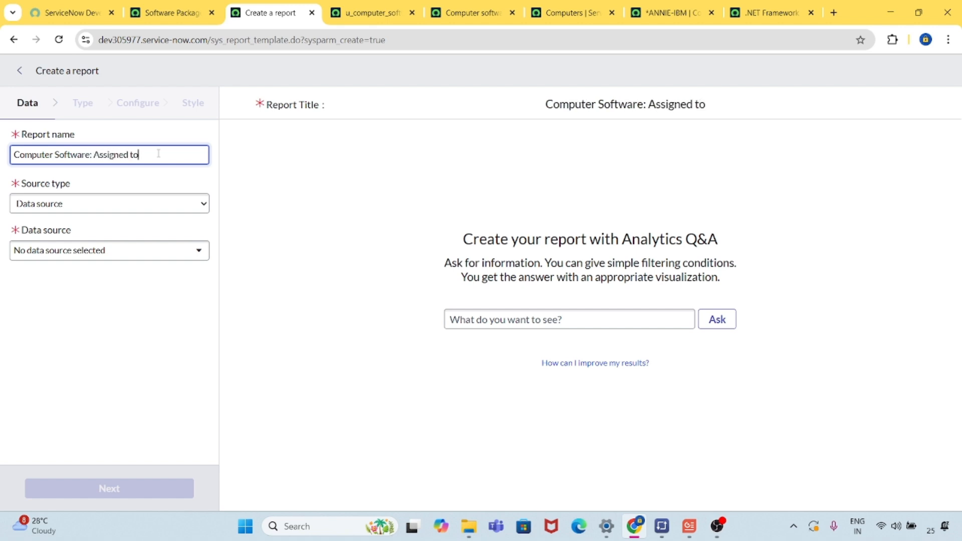
Set the report's source type to Table and select Computer software records [u_computer_software_records] as its table.
left_click(135, 212)
left_click(135, 212)
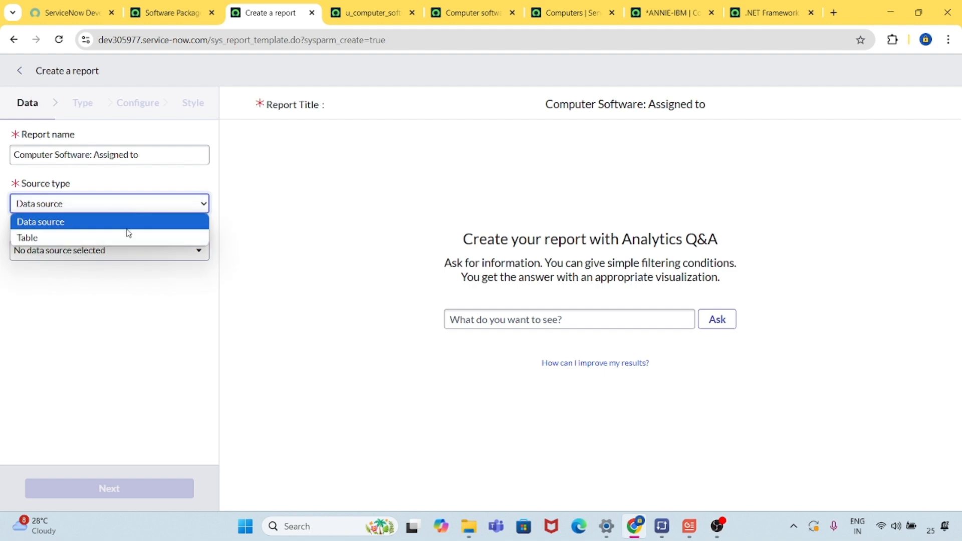
left_click(127, 237)
left_click(142, 256)
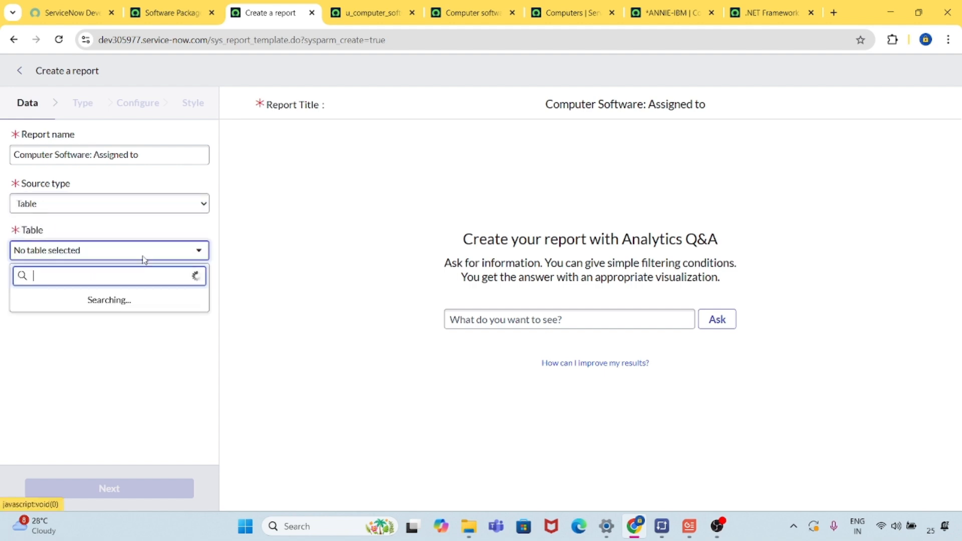
type("u_computer_software_records_list")
key("BackSpace")
key("BackSpace")
key("BackSpace")
key("BackSpace")
key("BackSpace")
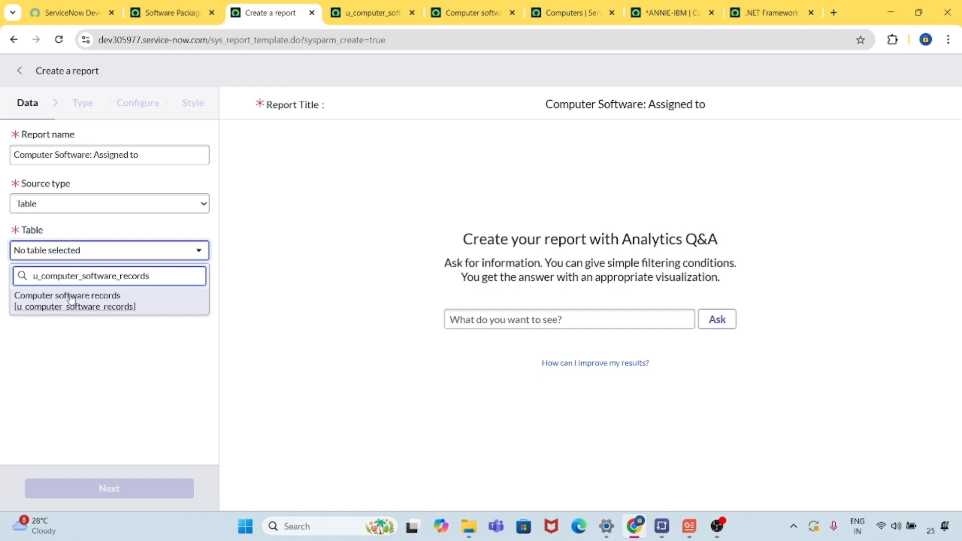
left_click(109, 307)
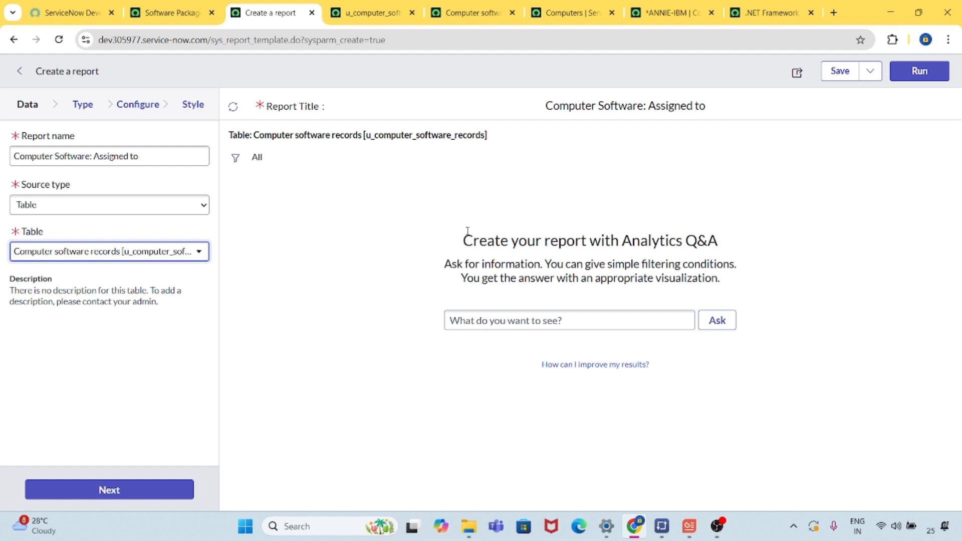
Review the database view definition, its joined list, the Computers list, and the open computer and .NET Framework records for shared fields.
left_click(361, 15)
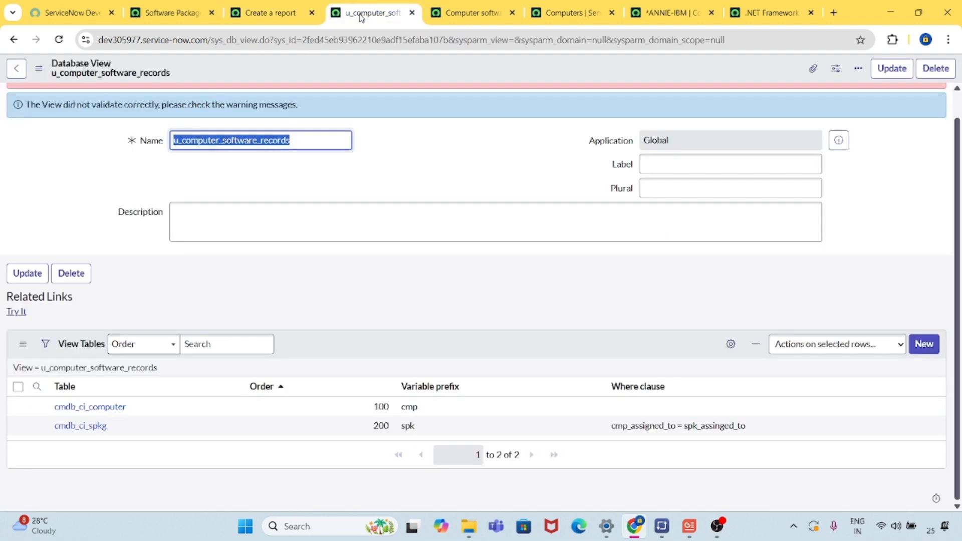
left_click(500, 15)
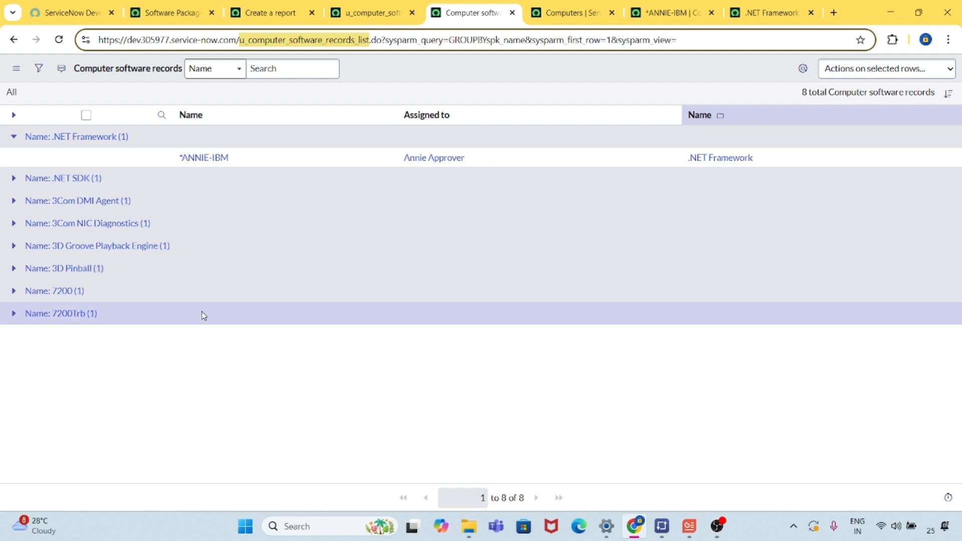
left_click(579, 15)
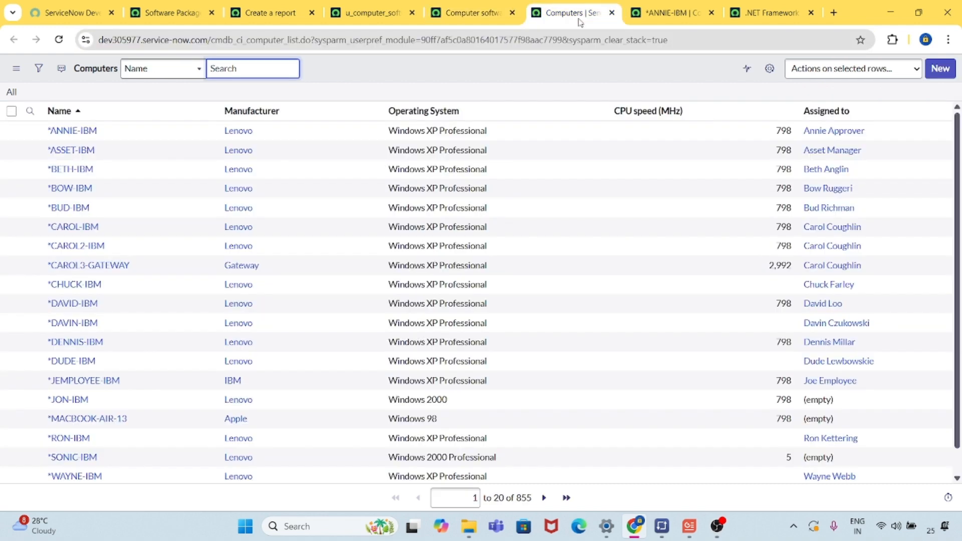
left_click(652, 17)
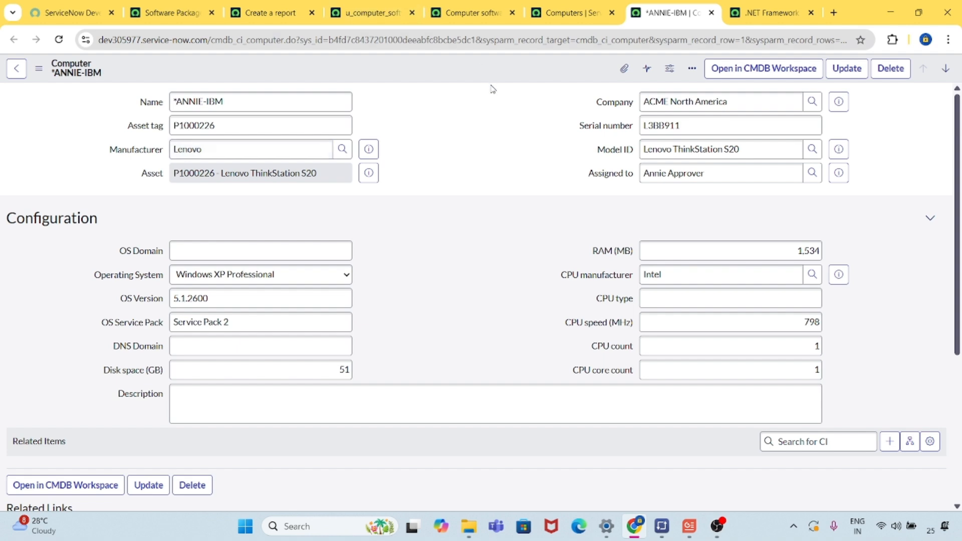
left_click(771, 13)
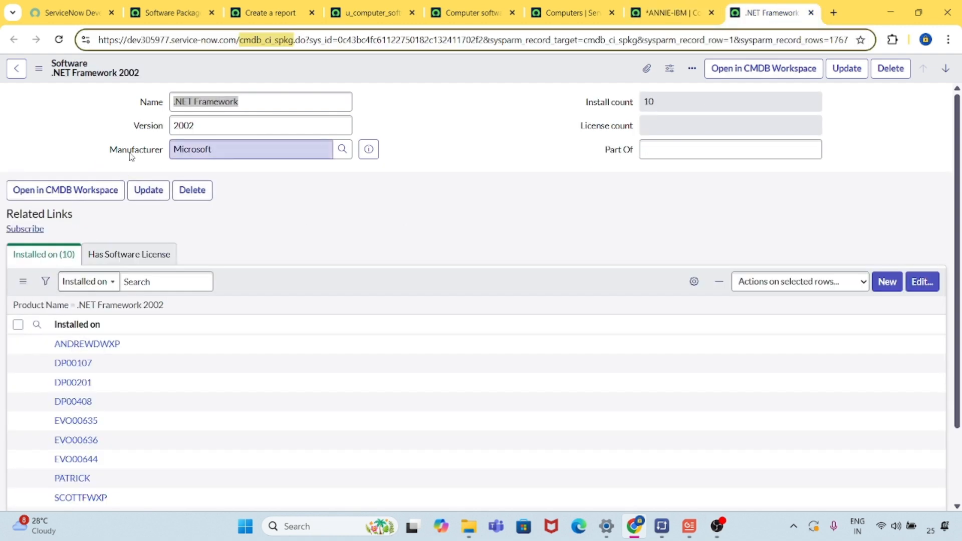
left_click(463, 145)
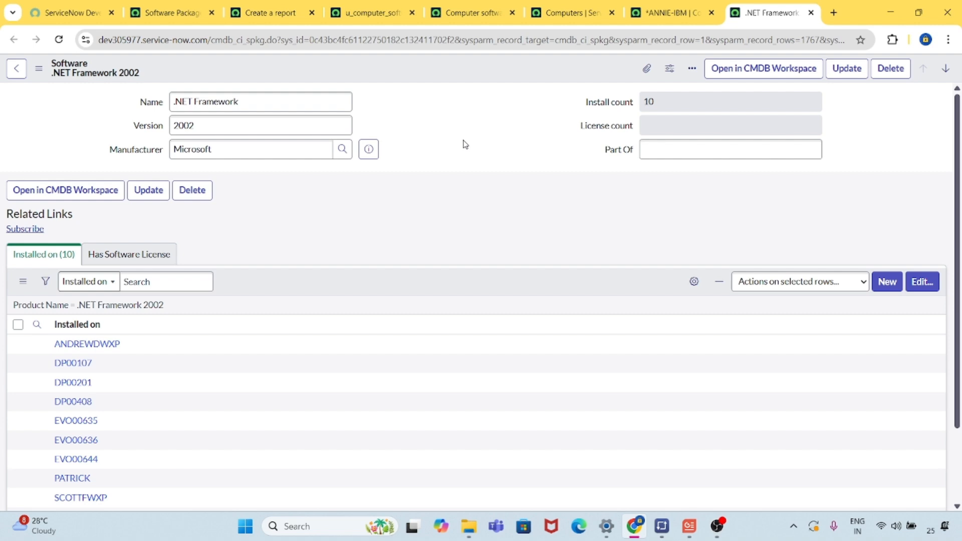
left_click(250, 14)
Reload the u_computer_software_records database view and open its cmdb_ci_spkg view table in a new tab.
left_click(362, 15)
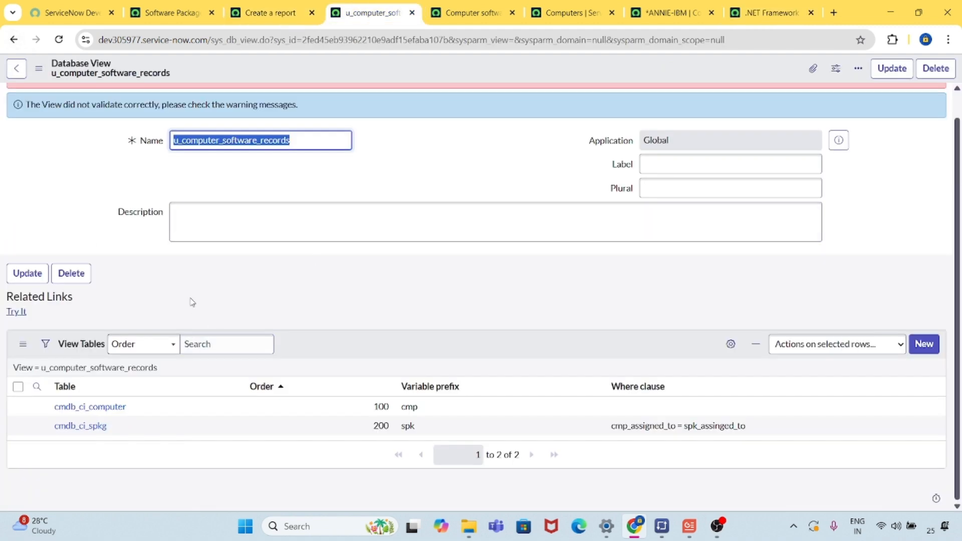
left_click(59, 40)
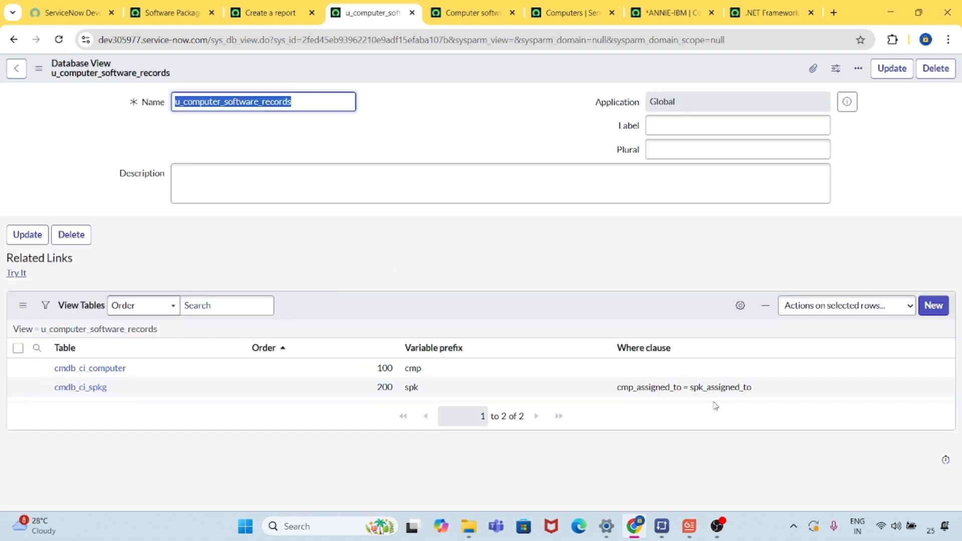
middle_click(86, 393)
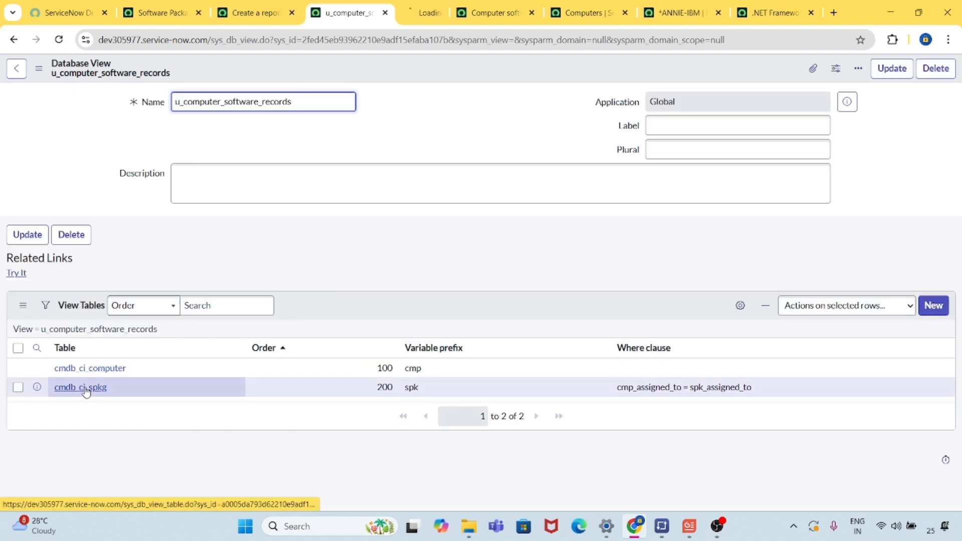
key("ctrl+Tab")
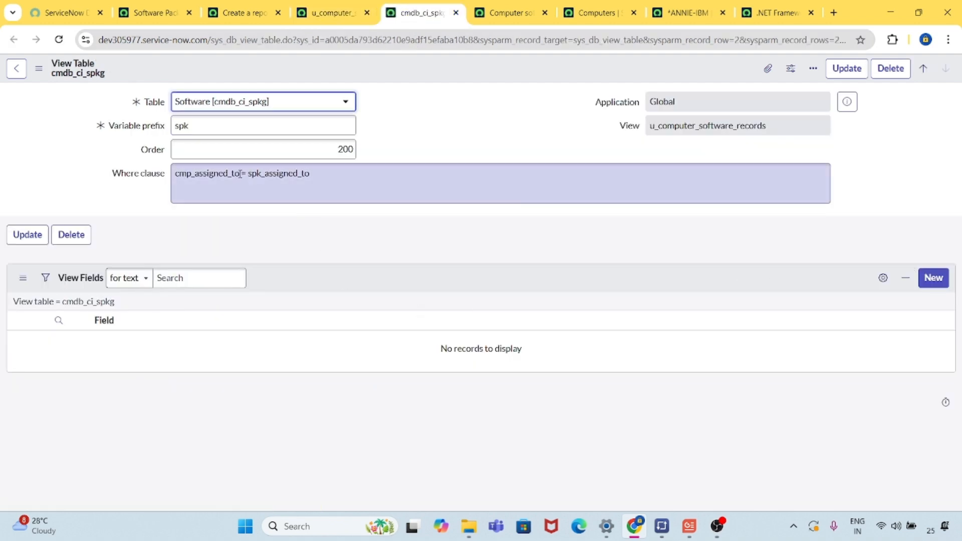
Change the computer-side field in the cmdb_ci_spkg where clause to cmp_manufactures.
left_click(241, 173)
key("BackSpace")
key("BackSpace")
key("BackSpace")
key("BackSpace")
key("BackSpace")
key("BackSpace")
key("BackSpace")
key("BackSpace")
key("BackSpace")
key("BackSpace")
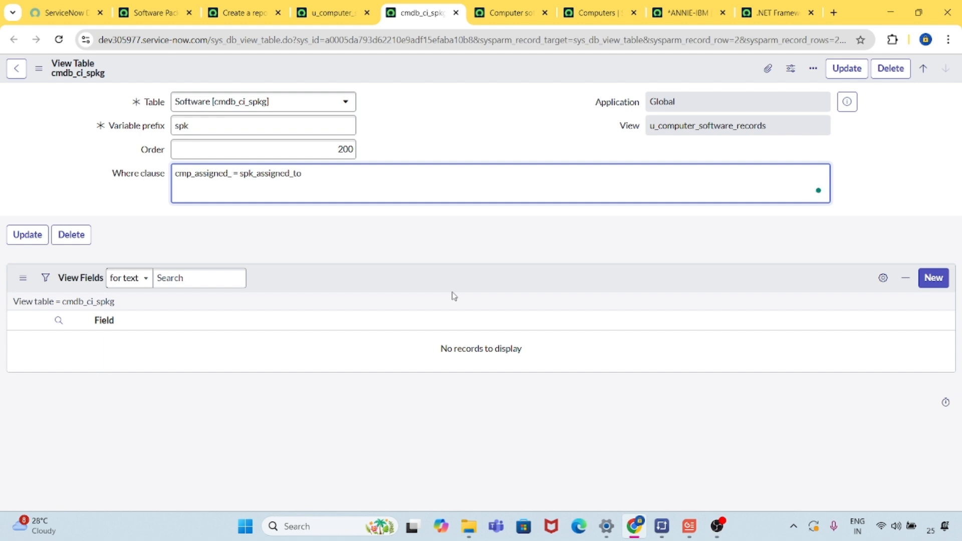
key("BackSpace")
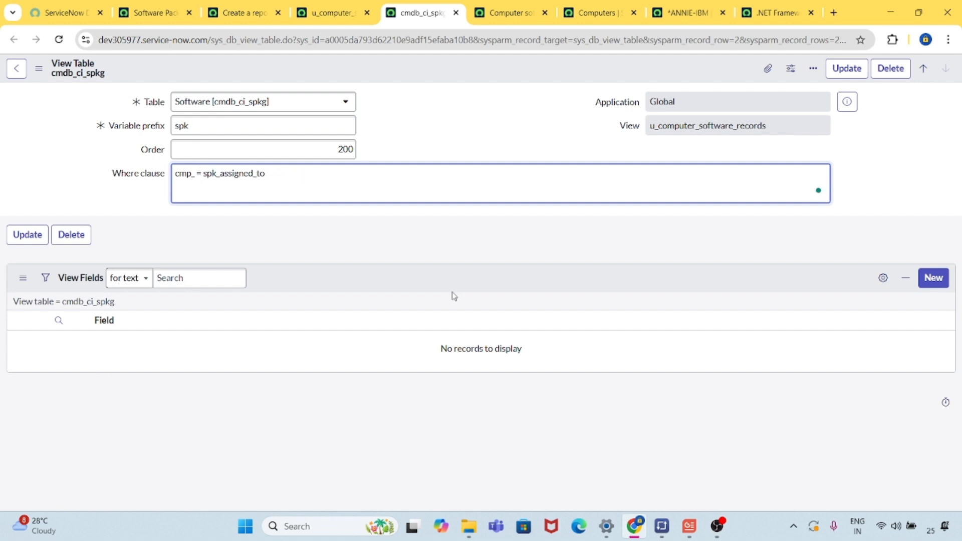
type("marufactur")
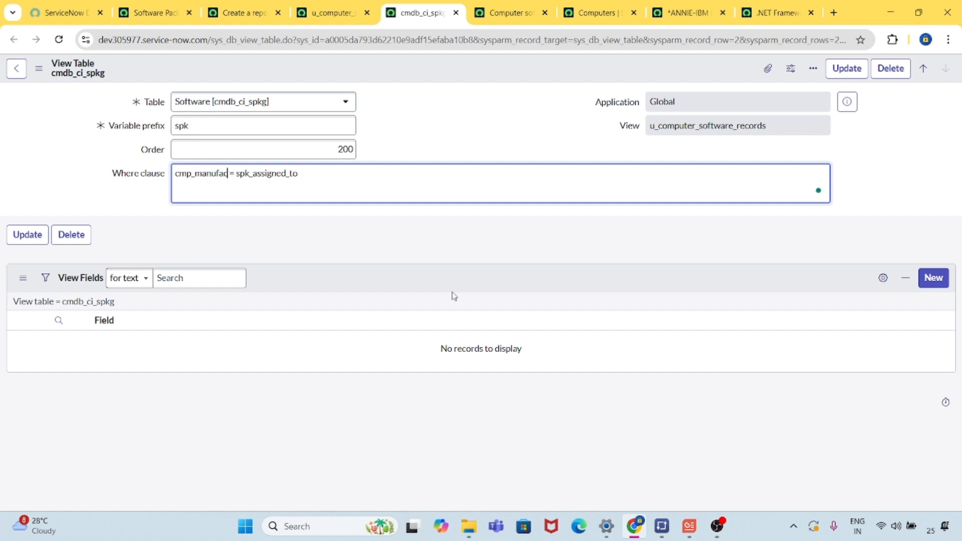
type("es")
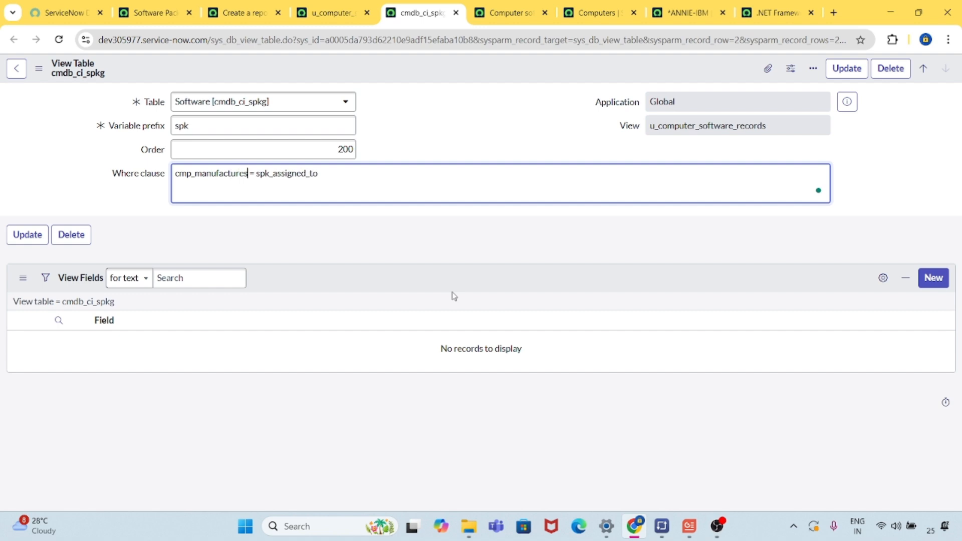
Show the Manufacturer field's dictionary info on the open computer record and copy its field name.
left_click(702, 16)
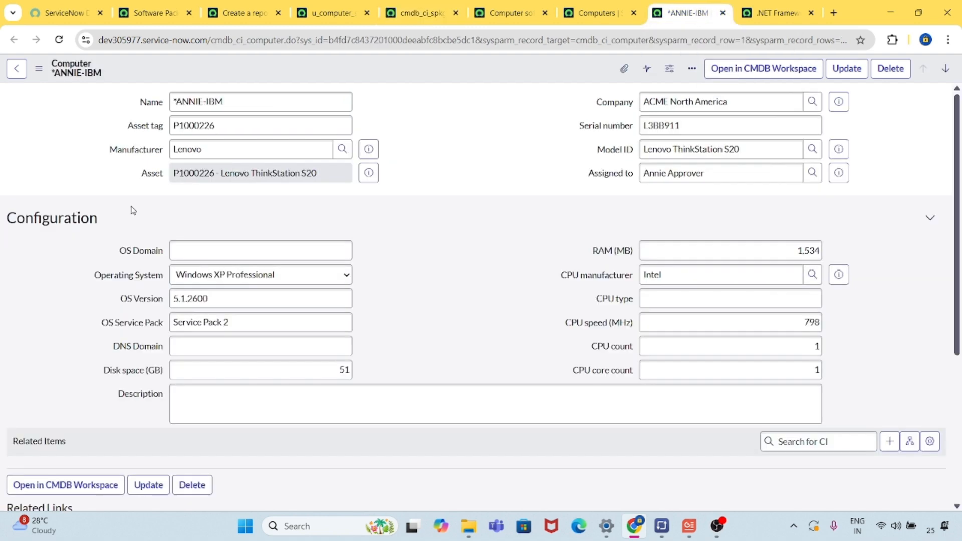
right_click(141, 153)
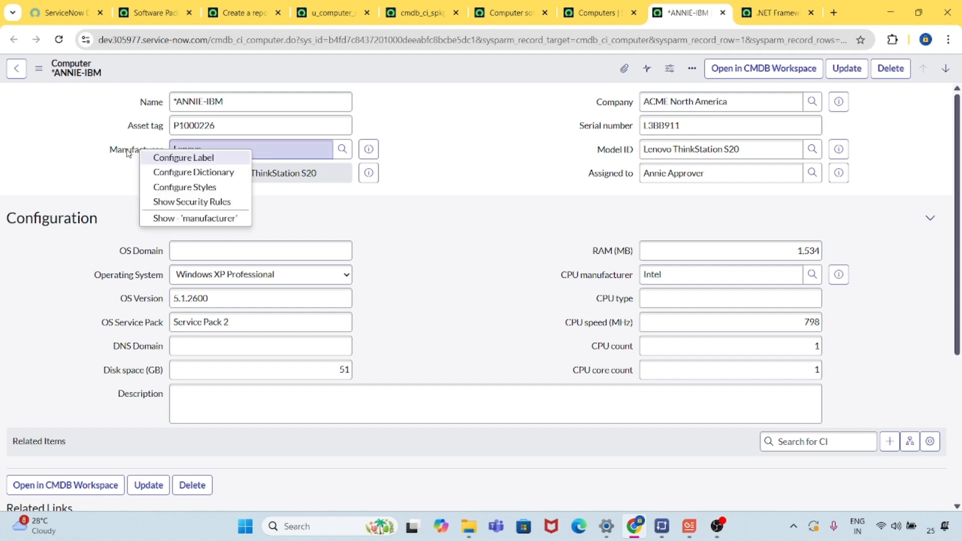
left_click(207, 223)
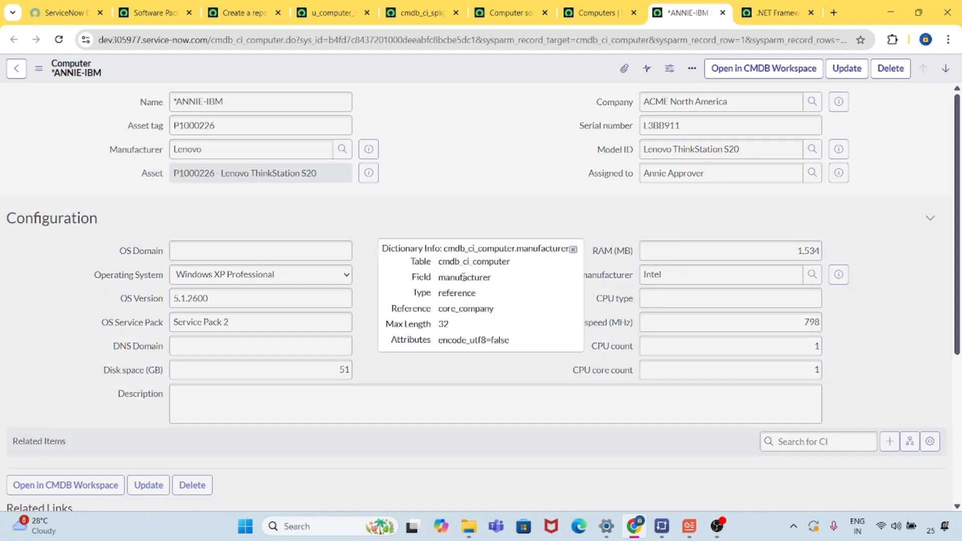
double_click(464, 277)
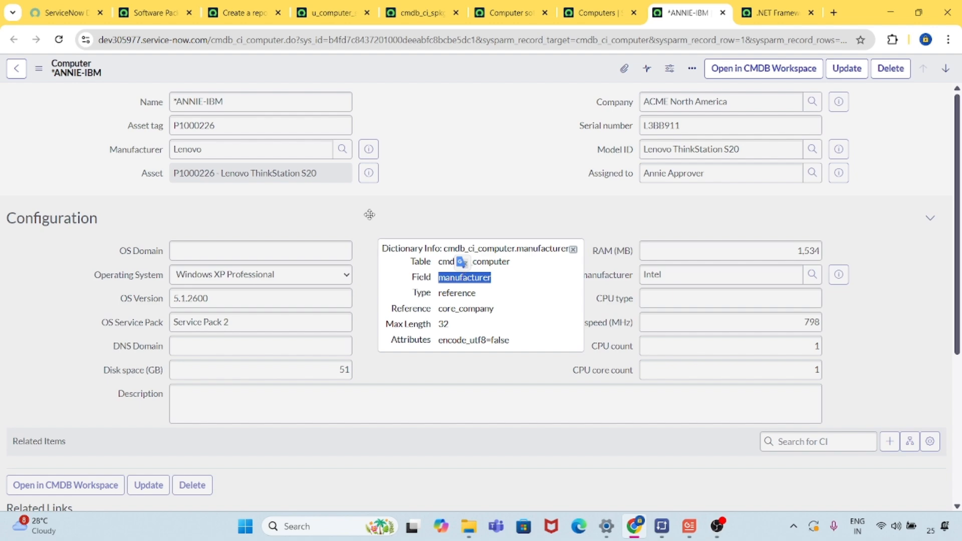
Return to the cmdb_ci_spkg view table and correct the computer-side field of the where clause to cmp_manufacturer.
left_click(312, 12)
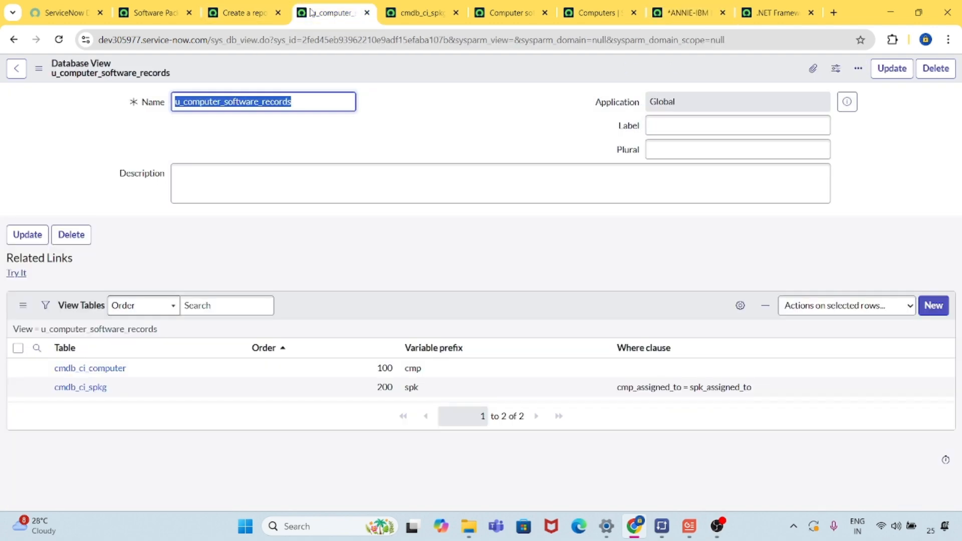
key("ctrl+shift+Tab")
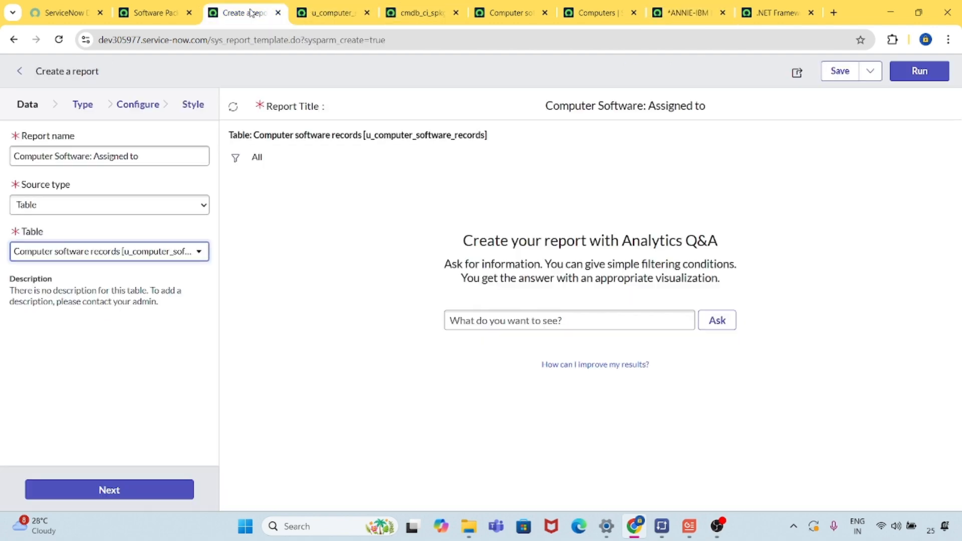
left_click(401, 15)
double_click(221, 173)
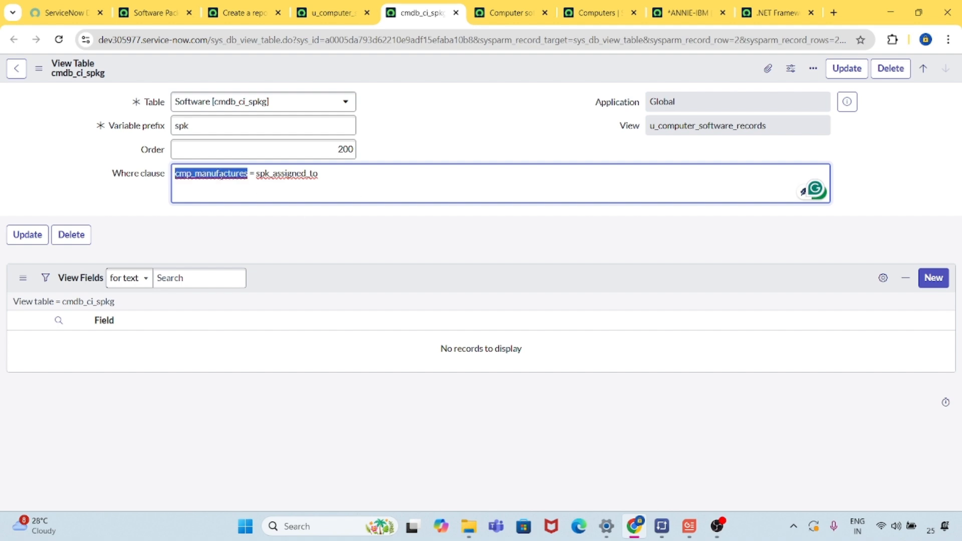
key("Right")
key("BackSpace")
key("BackSpace")
key("BackSpace")
key("BackSpace")
key("BackSpace")
key("BackSpace")
key("BackSpace")
key("BackSpace")
key("BackSpace")
key("BackSpace")
key("BackSpace")
key("BackSpace")
key("BackSpace")
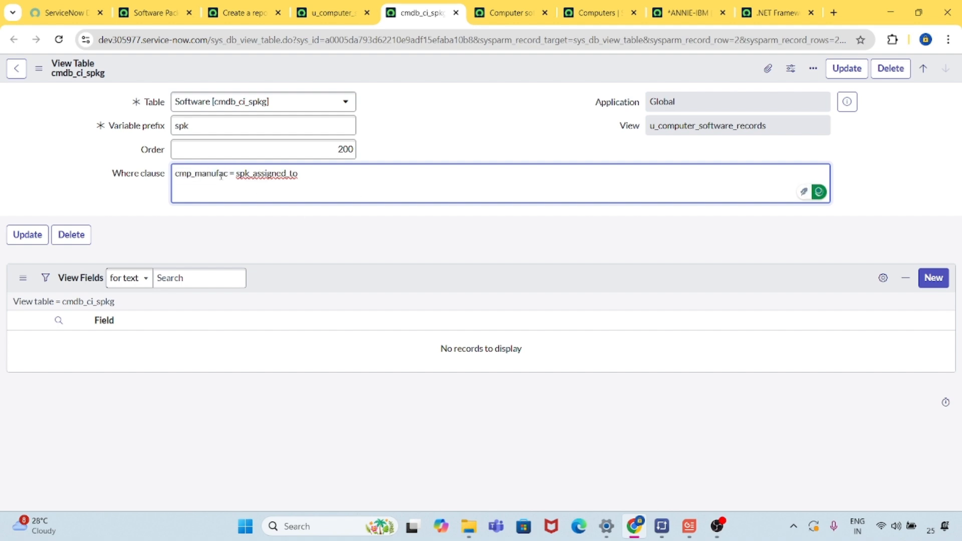
type("_manufacturer")
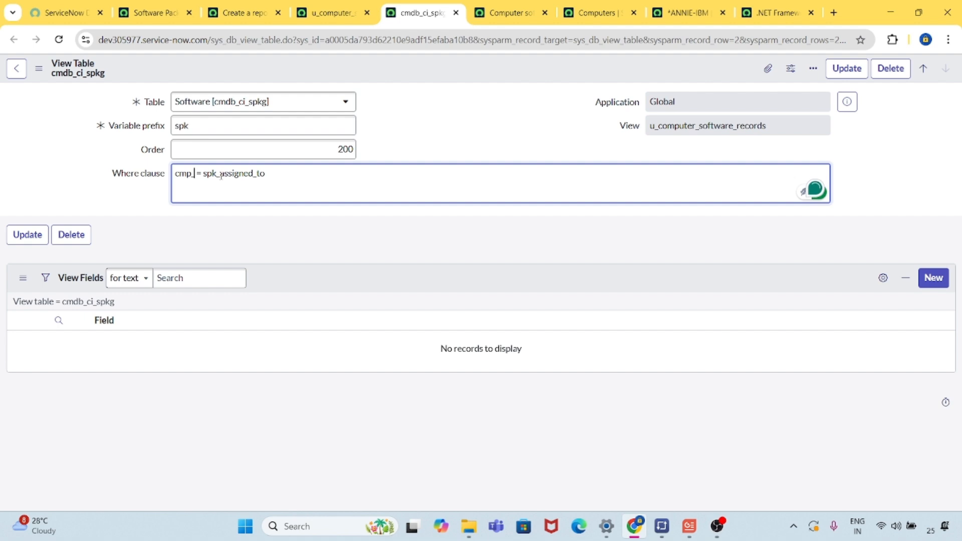
Replace the software-side field of the where clause with spk_manufacturer.
key("End")
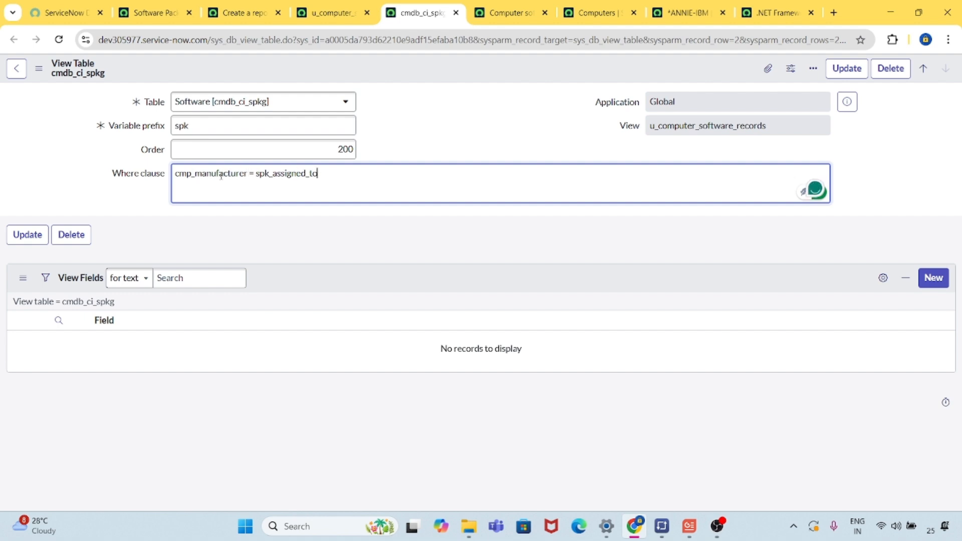
key("BackSpace")
key("BackSpace")
key("BackSpace")
key("BackSpace")
key("BackSpace")
key("BackSpace")
key("BackSpace")
key("BackSpace")
key("BackSpace")
key("BackSpace")
key("BackSpace")
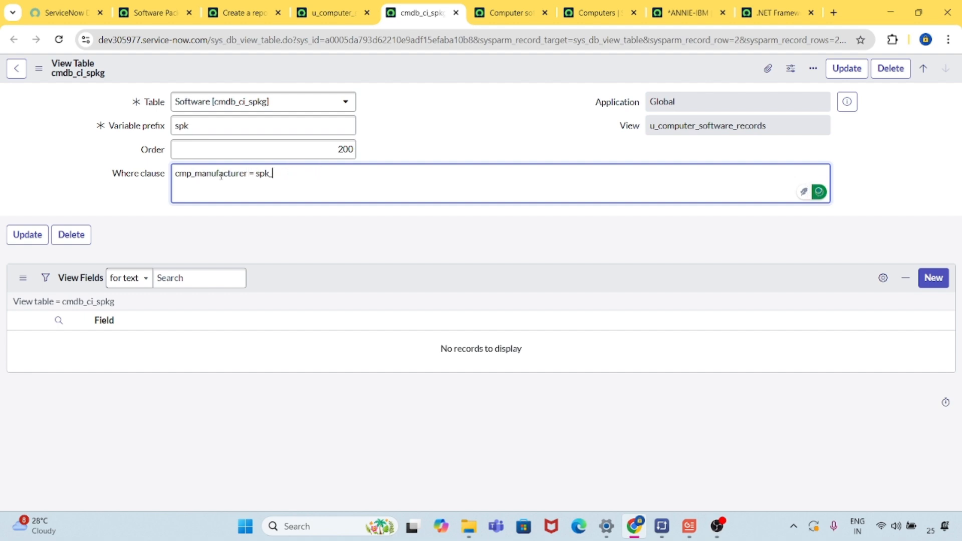
type("manufacturer")
Save the view table changes and try the u_computer_software_records database view to list its joined records.
left_click(377, 251)
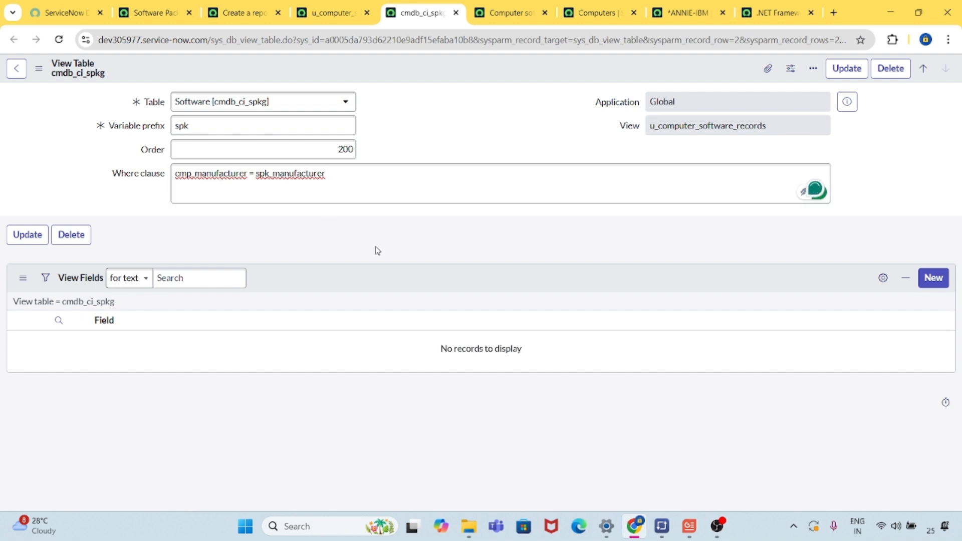
left_click(25, 237)
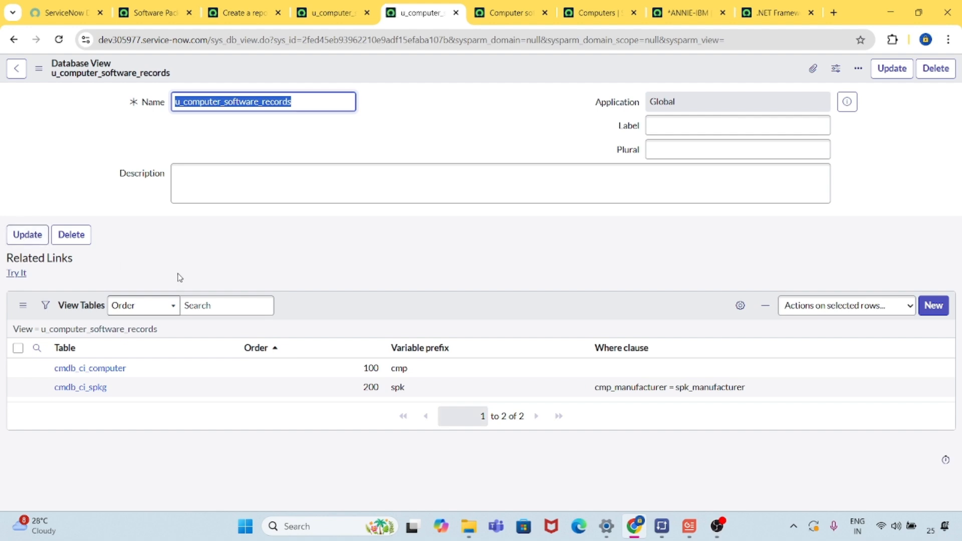
left_click(19, 277)
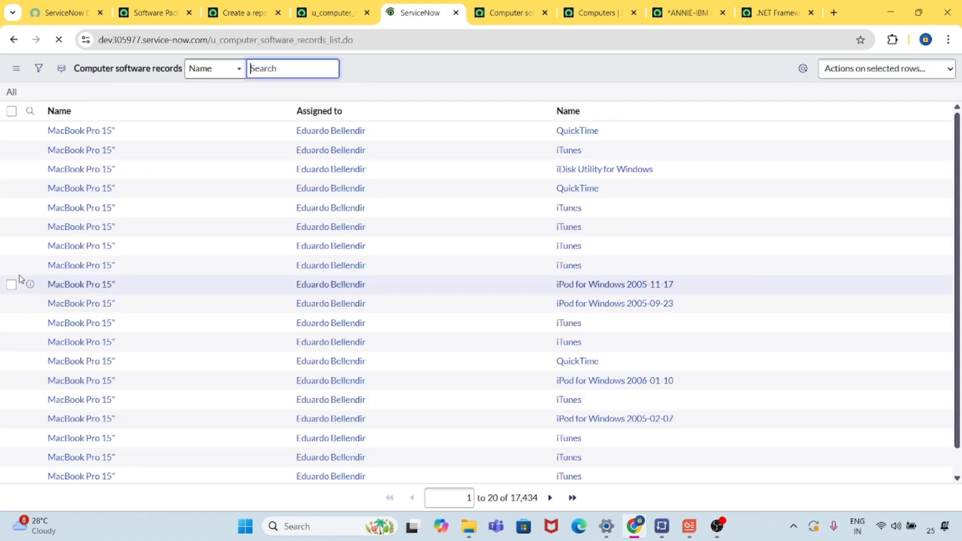